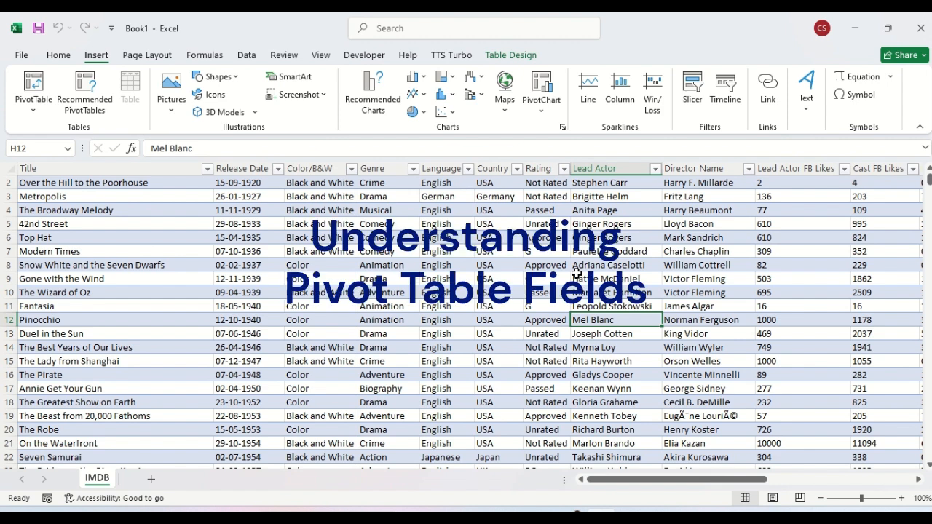
pyautogui.click(47, 171)
pyautogui.moveTo(46, 170); pyautogui.dragTo(170, 166)
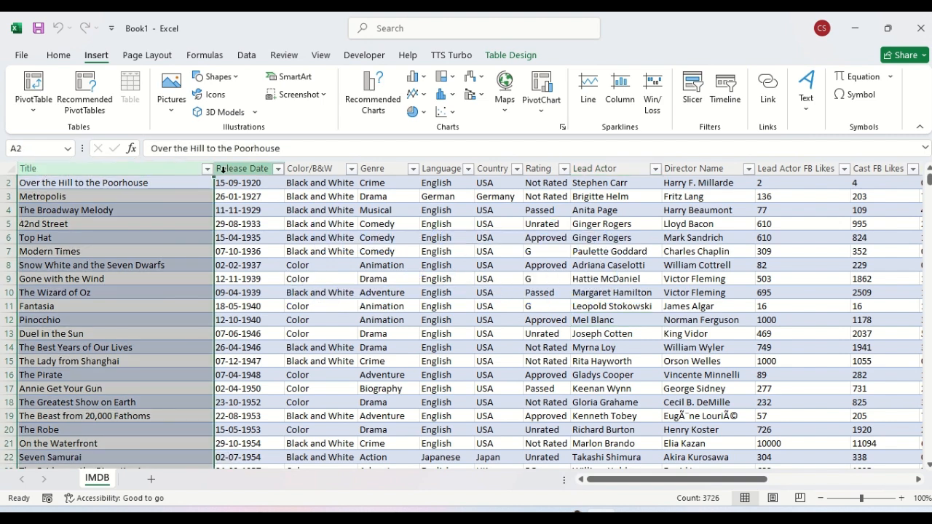
pyautogui.click(242, 169)
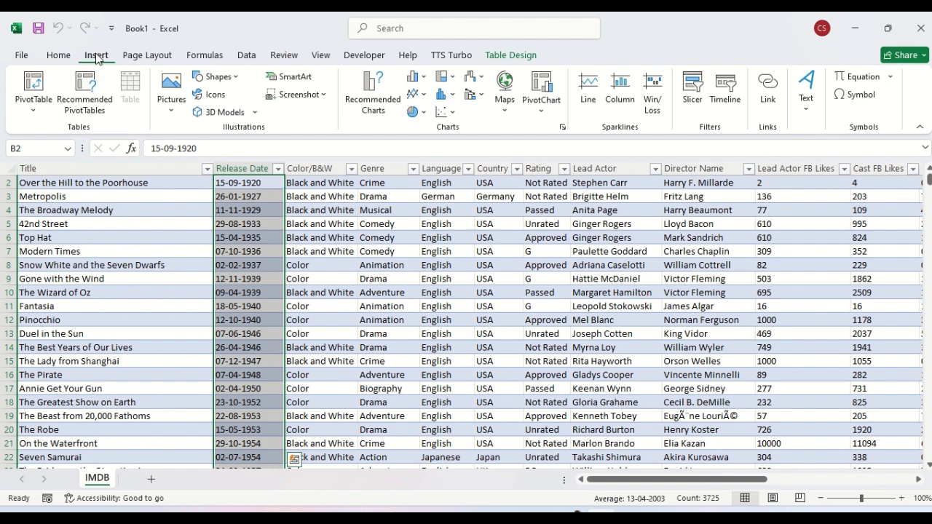
pyautogui.click(33, 107)
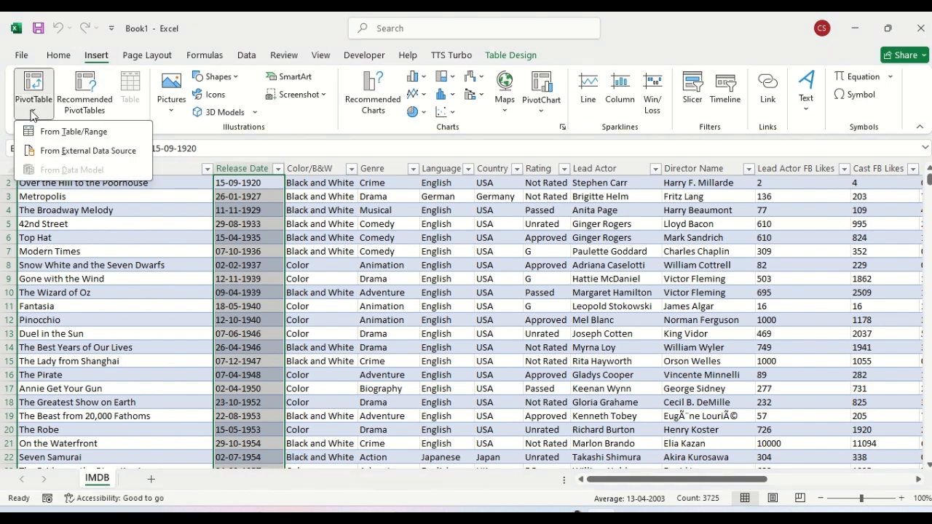
# Create a PivotTable from the IMDB table on a new worksheet.
pyautogui.click(134, 270)
pyautogui.click(134, 270)
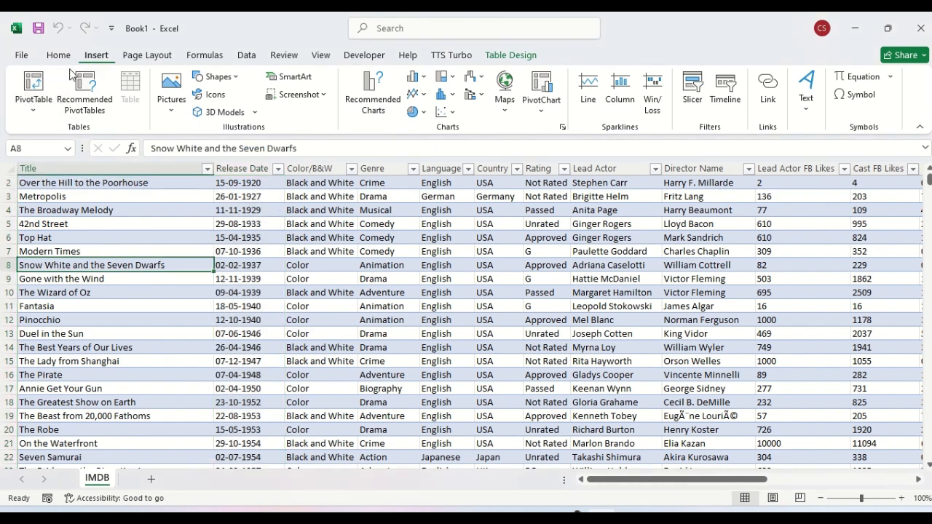
pyautogui.click(33, 108)
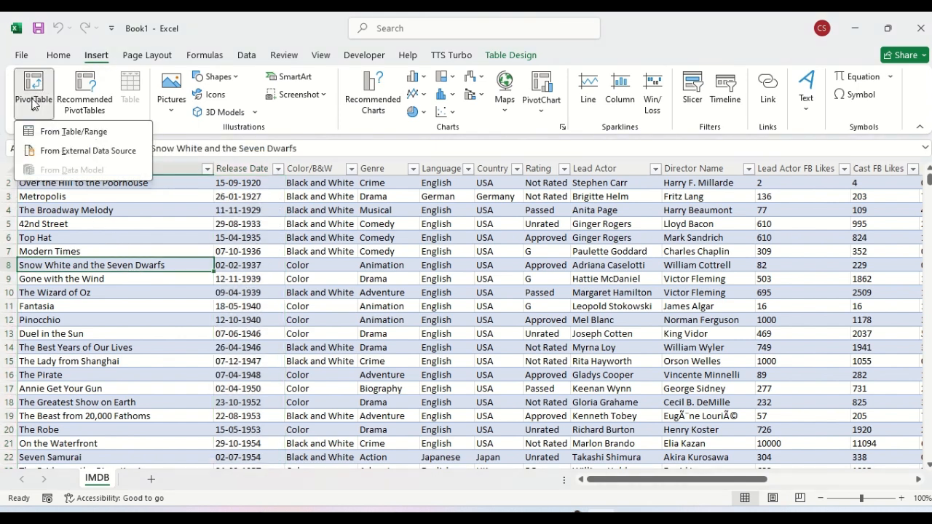
pyautogui.click(52, 134)
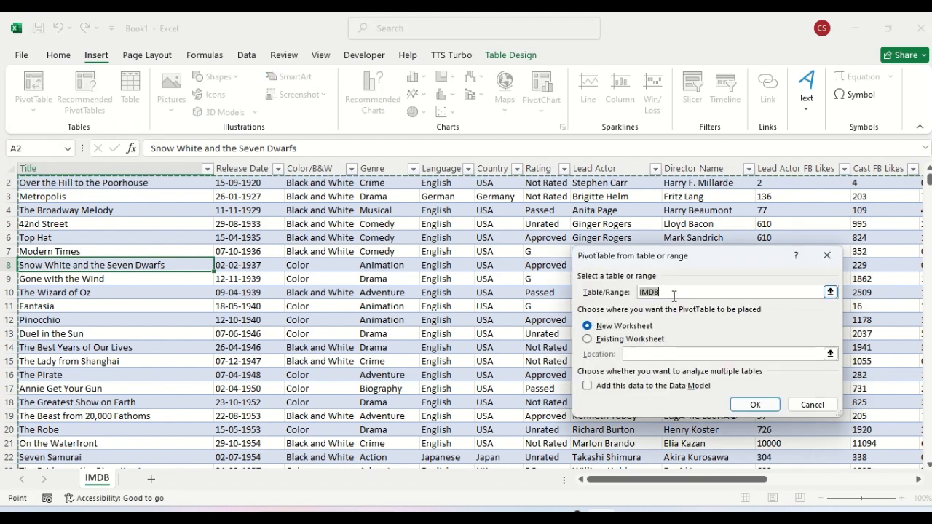
pyautogui.click(757, 406)
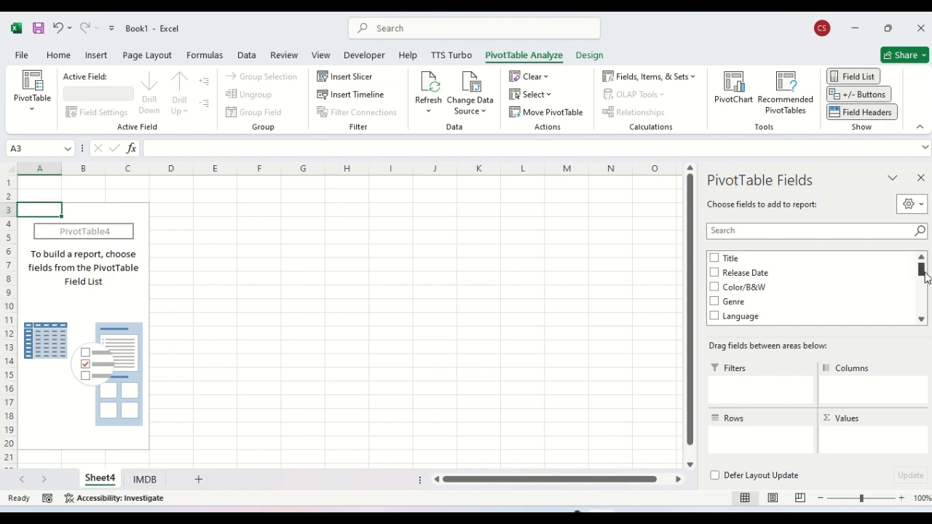
# Close the field list of the empty PivotTable and select a cell outside the report.
pyautogui.moveTo(922, 272)
pyautogui.mouseDown()
pyautogui.moveTo(927, 314)
pyautogui.moveTo(930, 267)
pyautogui.mouseUp()
pyautogui.click(330, 276)
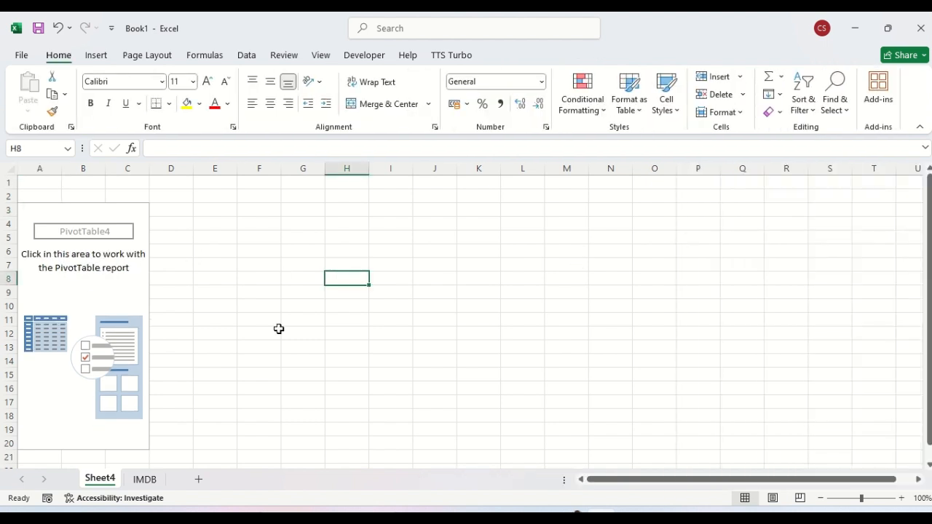
pyautogui.click(102, 249)
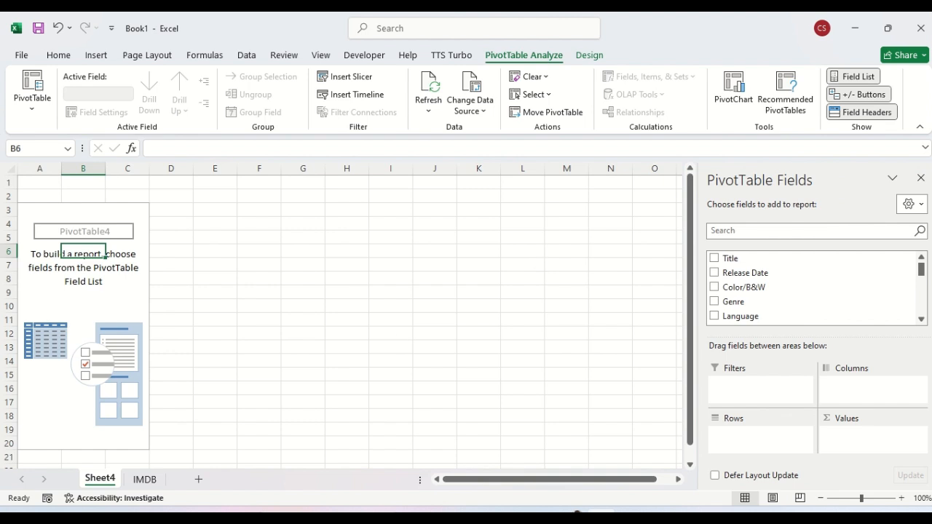
pyautogui.click(921, 178)
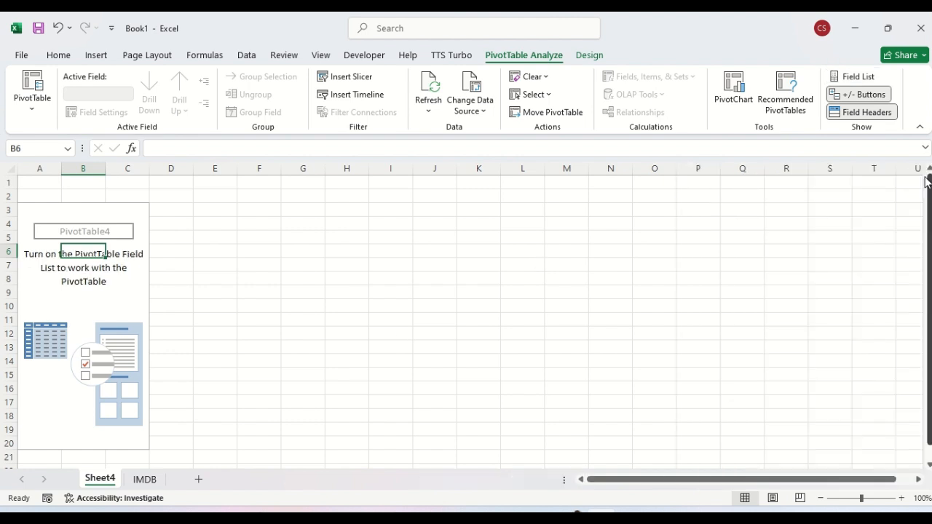
pyautogui.click(598, 276)
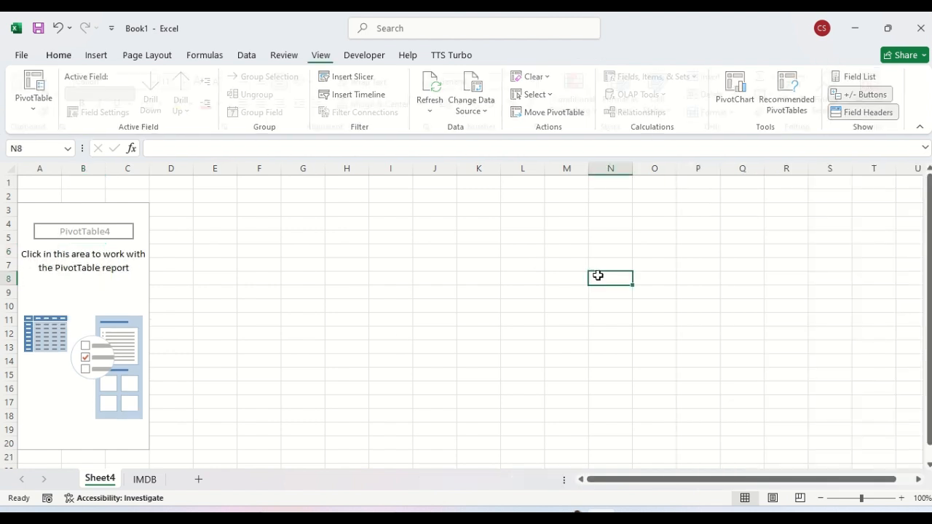
# Show the field list of the empty PivotTable again.
pyautogui.click(75, 270)
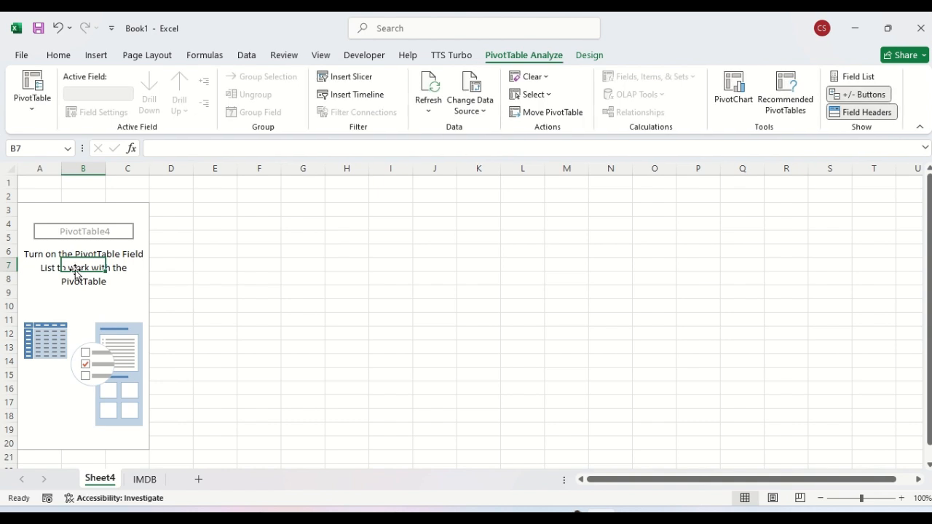
pyautogui.click(79, 281)
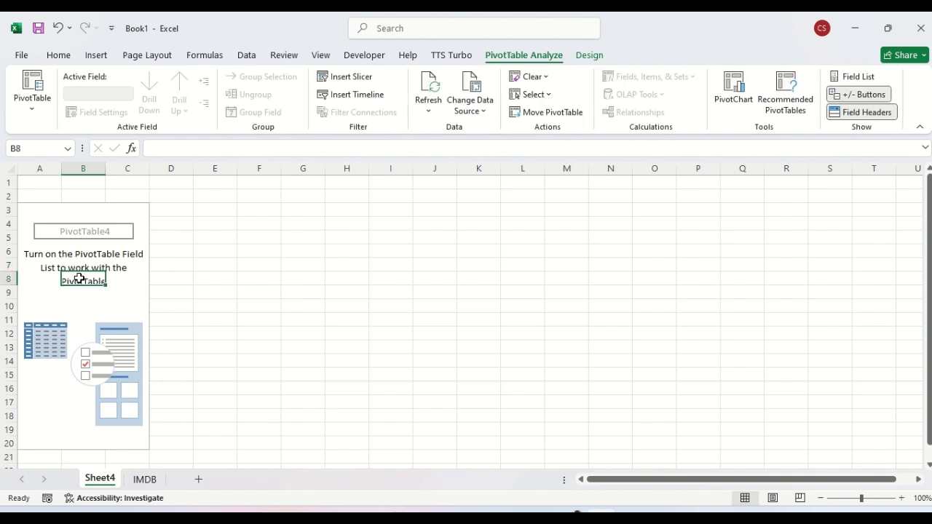
pyautogui.rightClick(79, 282)
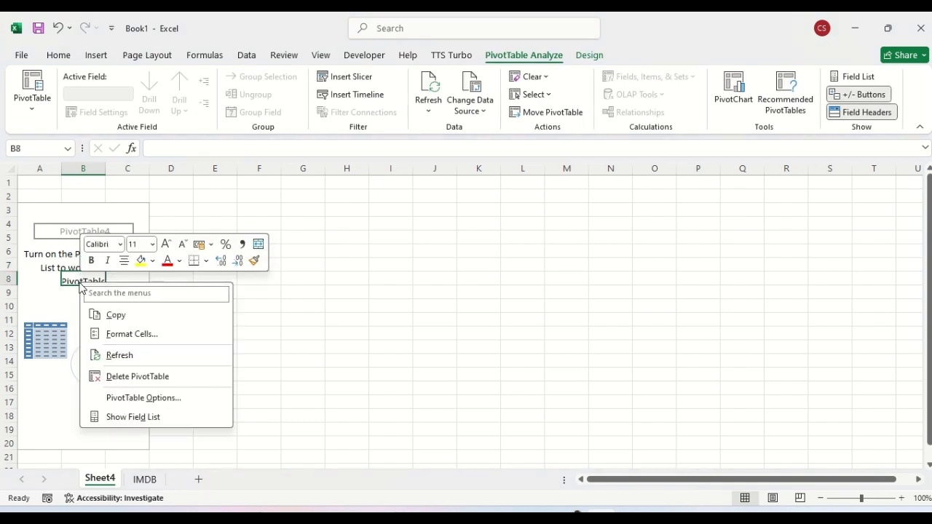
pyautogui.click(121, 417)
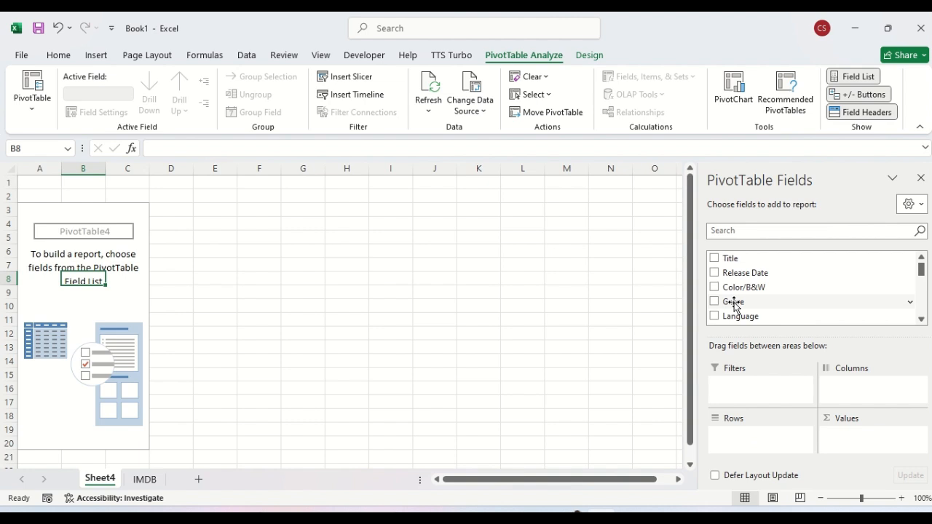
# Add the Genre field to the PivotTable's Rows area, try it in Columns, and return it to Rows.
pyautogui.moveTo(734, 304); pyautogui.dragTo(735, 437)
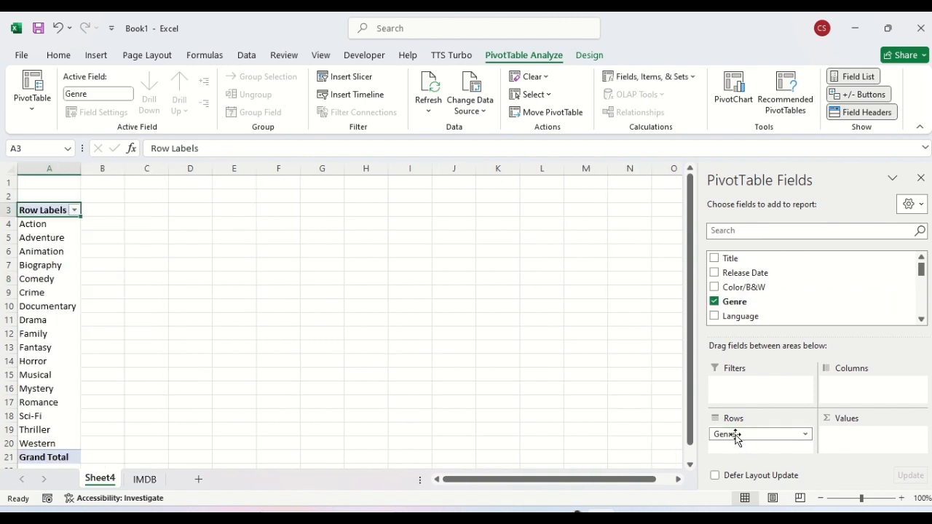
pyautogui.click(47, 227)
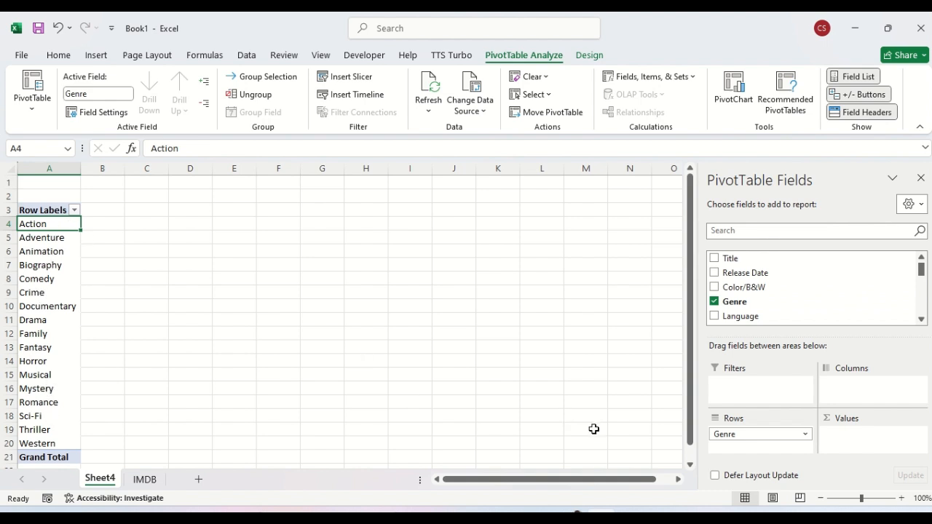
pyautogui.moveTo(726, 436); pyautogui.dragTo(849, 397)
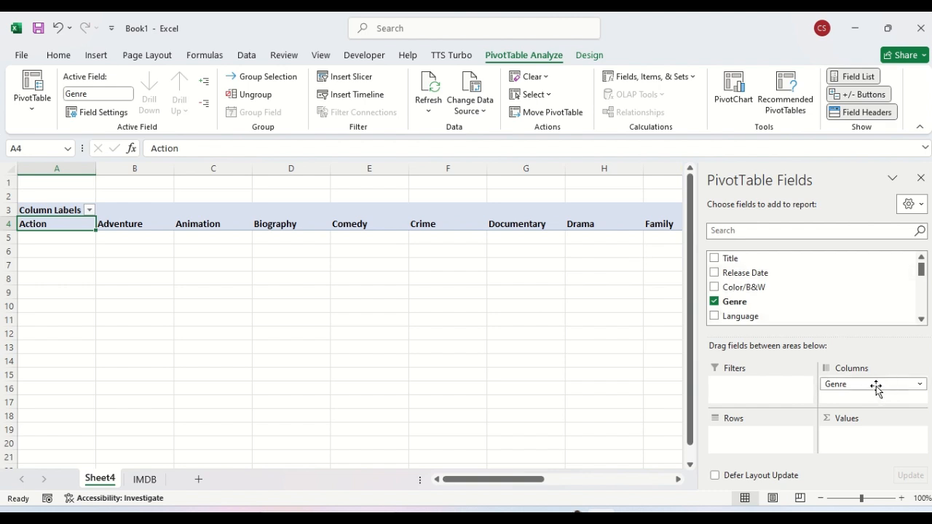
pyautogui.moveTo(876, 389); pyautogui.dragTo(734, 442)
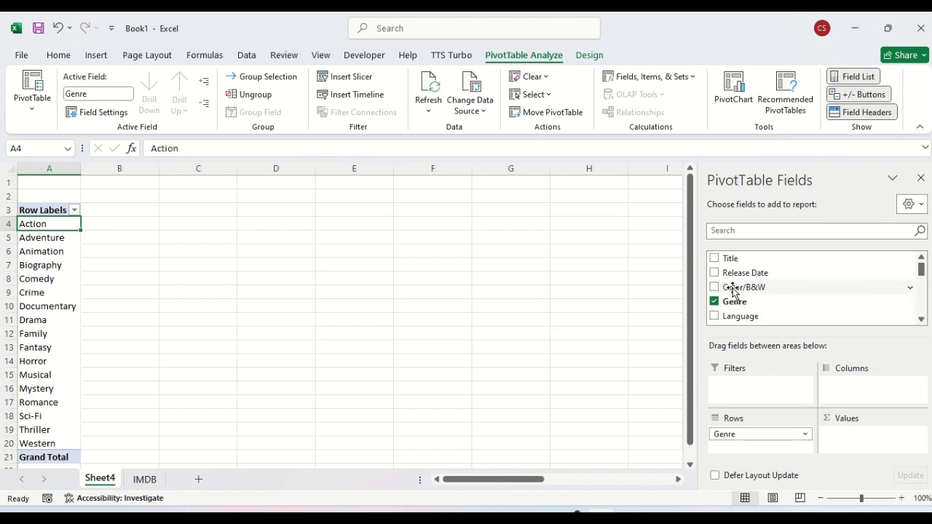
# Add the Color/B&W field beneath Genre in Rows and move it to the Columns area.
pyautogui.moveTo(734, 291); pyautogui.dragTo(736, 457)
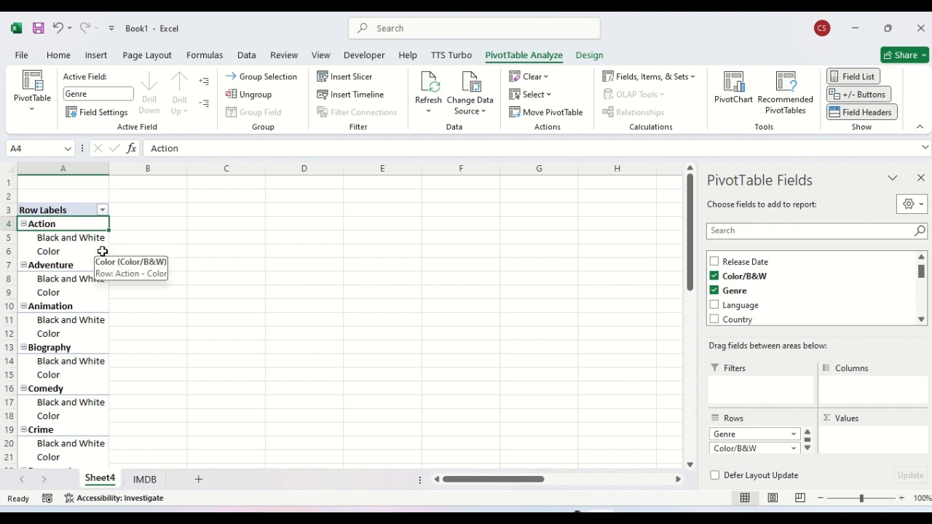
pyautogui.moveTo(717, 449); pyautogui.dragTo(860, 390)
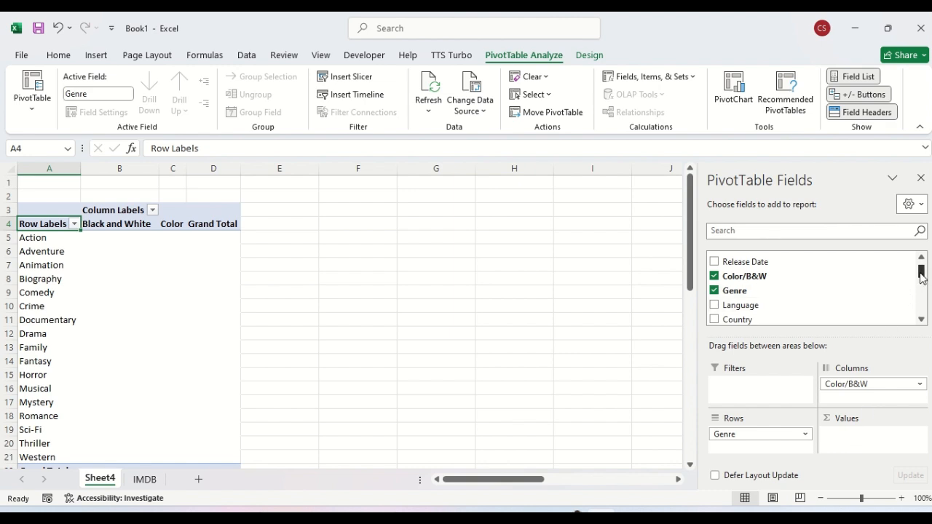
# Add the Gross Revenue and Budget fields to the PivotTable's Values area.
pyautogui.moveTo(921, 276); pyautogui.dragTo(931, 362)
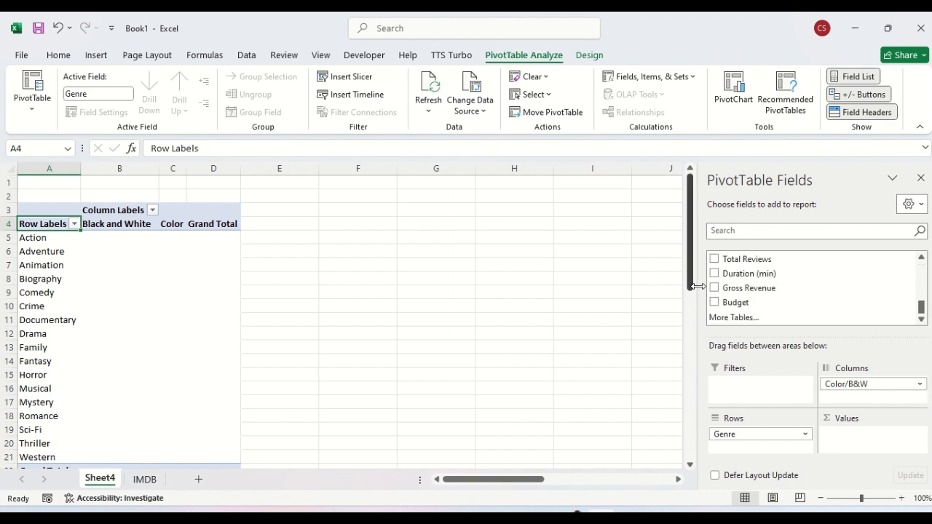
pyautogui.moveTo(725, 291); pyautogui.dragTo(852, 445)
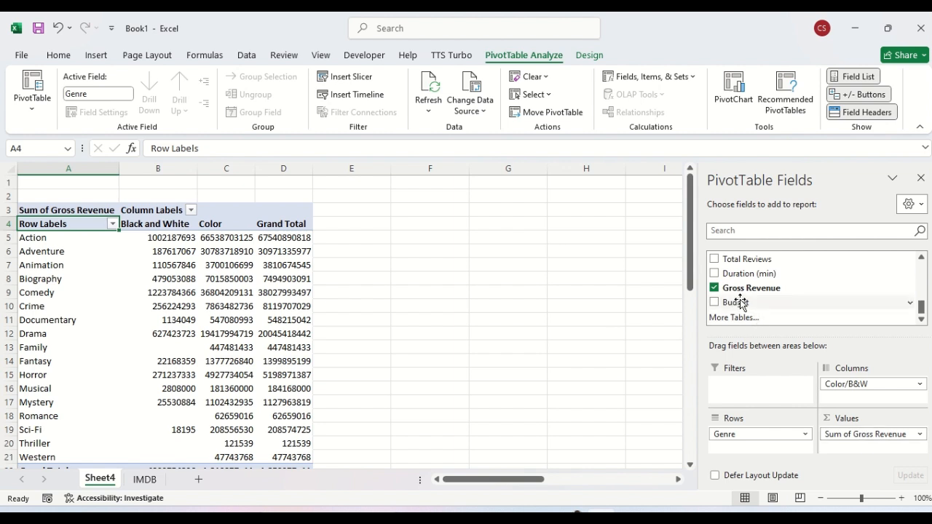
pyautogui.moveTo(741, 305); pyautogui.dragTo(845, 453)
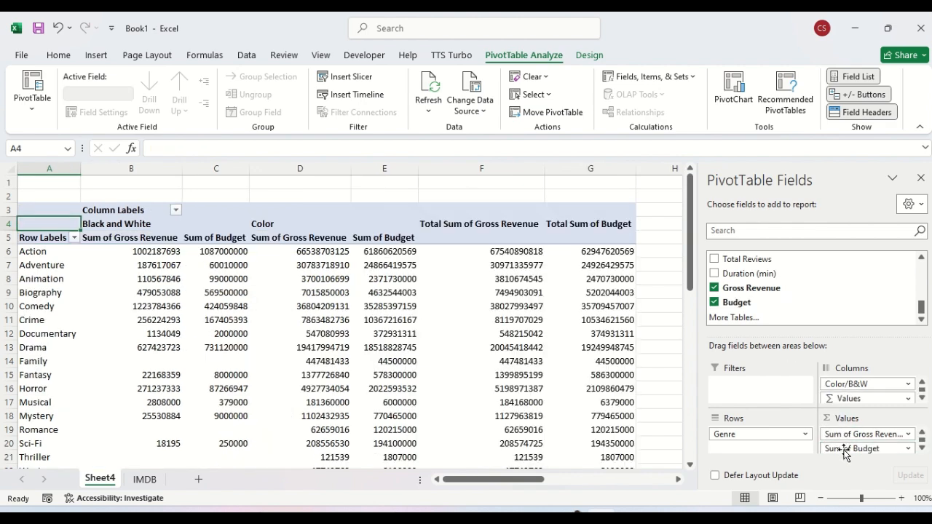
# Remove the Color/B&W field from the Columns area and reselect a cell in the PivotTable.
pyautogui.click(908, 384)
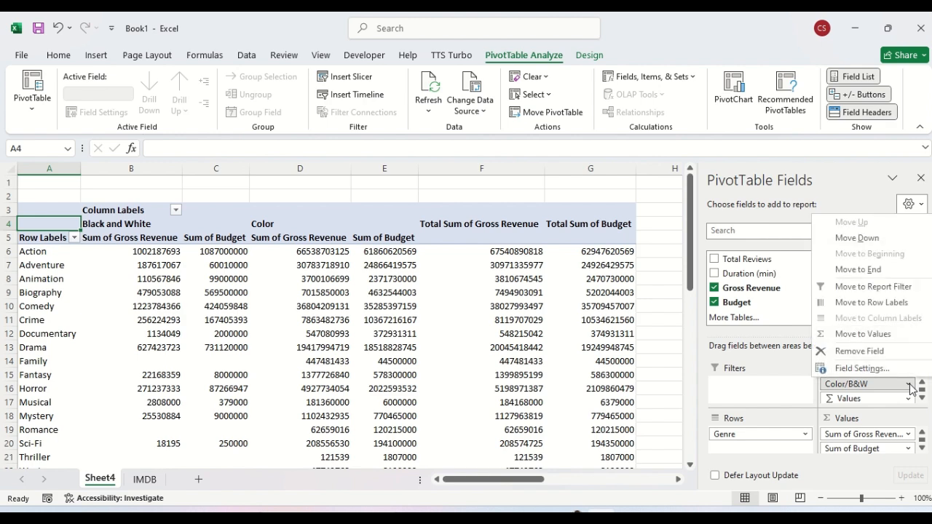
pyautogui.click(859, 352)
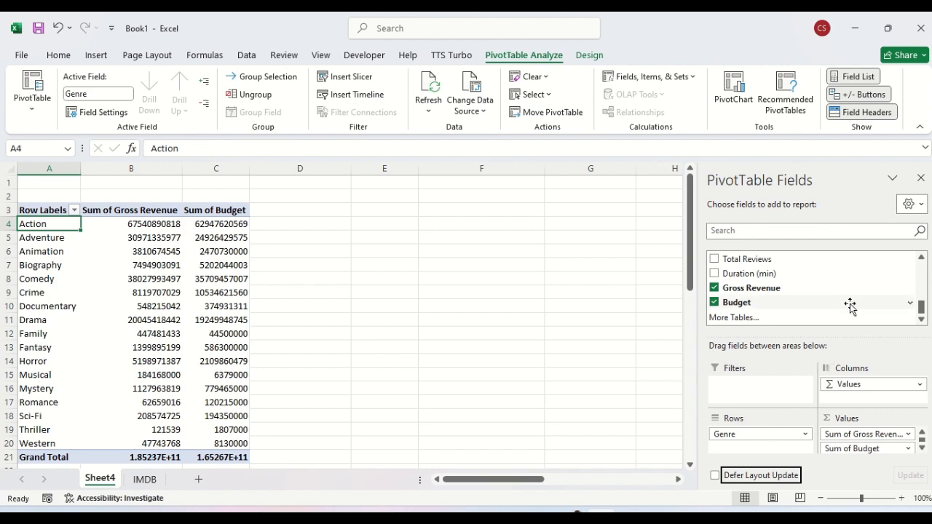
pyautogui.click(647, 346)
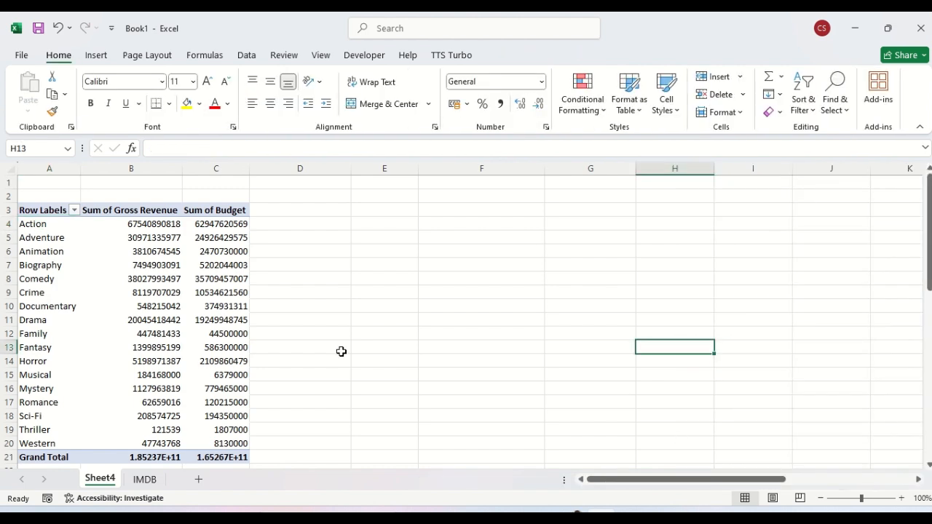
pyautogui.click(185, 270)
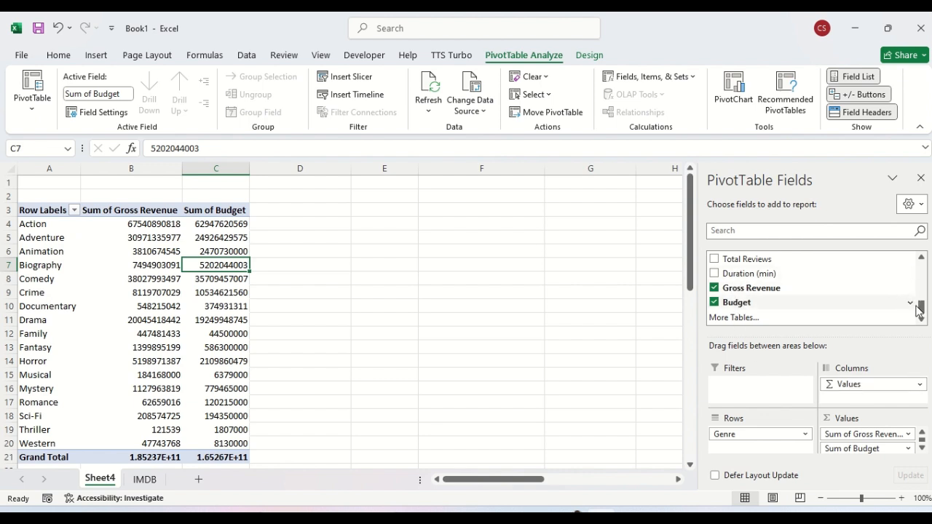
# Add the Language field beneath Genre in the PivotTable's Rows area.
pyautogui.moveTo(921, 309); pyautogui.dragTo(919, 257)
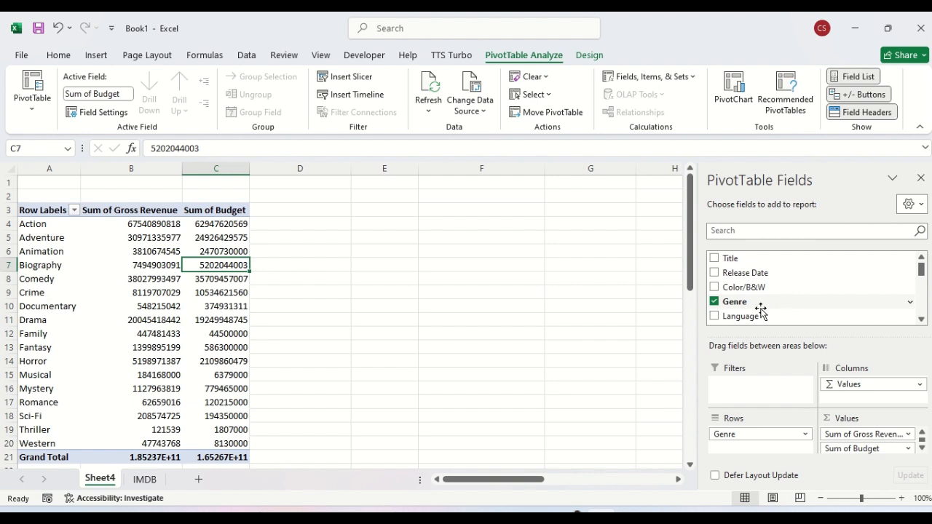
pyautogui.moveTo(746, 319); pyautogui.dragTo(751, 451)
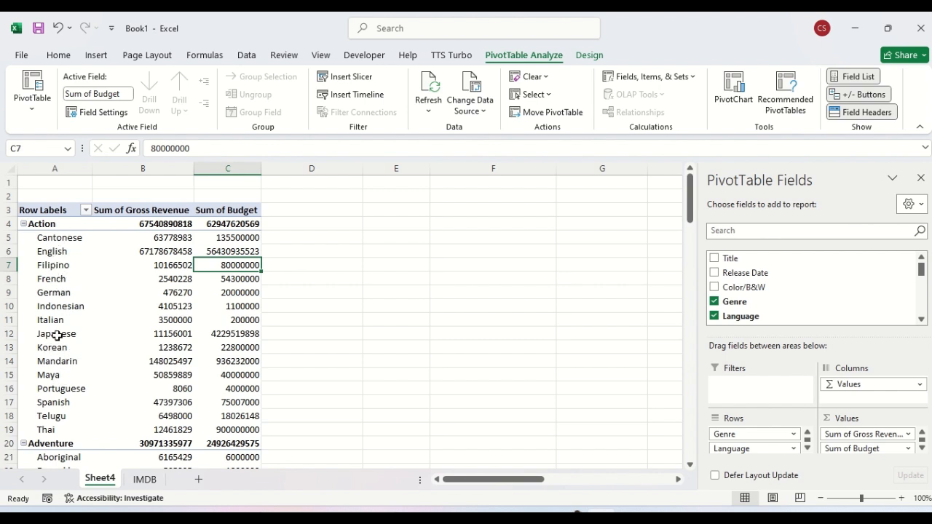
# Examine the languages nested under the Action and Adventure genres in the row labels.
pyautogui.click(61, 406)
pyautogui.press('Down')
pyautogui.press('Down')
pyautogui.press('Down')
pyautogui.press('Down')
pyautogui.press('Down')
pyautogui.press('Down')
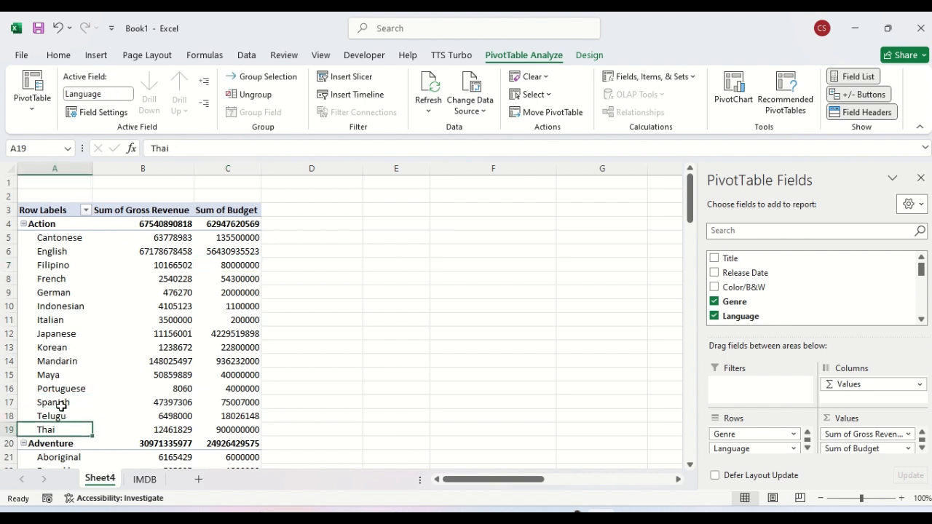
pyautogui.press('Down')
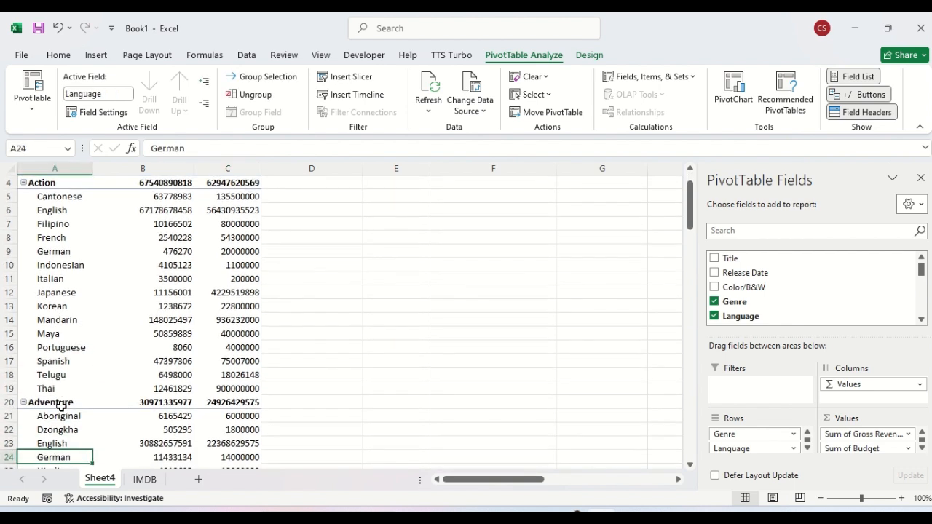
# Review the gross revenue values by language within the Action genre, up to the column header.
pyautogui.click(173, 325)
pyautogui.press('Up')
pyautogui.press('Up')
pyautogui.press('Up')
pyautogui.press('Up')
pyautogui.press('Up')
pyautogui.press('Up')
pyautogui.press('Up')
pyautogui.press('Up')
pyautogui.press('Up')
pyautogui.press('Up')
pyautogui.press('Up')
pyautogui.press('Up')
pyautogui.press('Up')
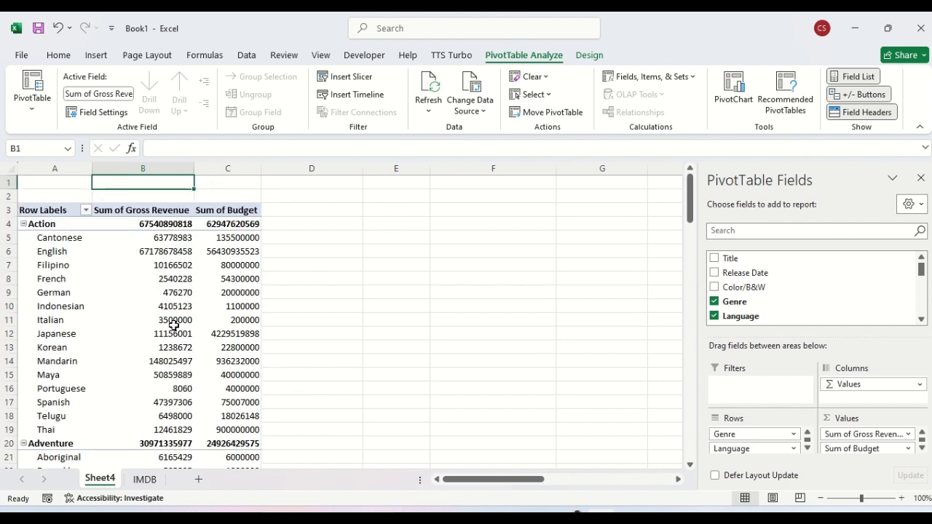
pyautogui.press('Down')
pyautogui.press('Down')
pyautogui.press('Down')
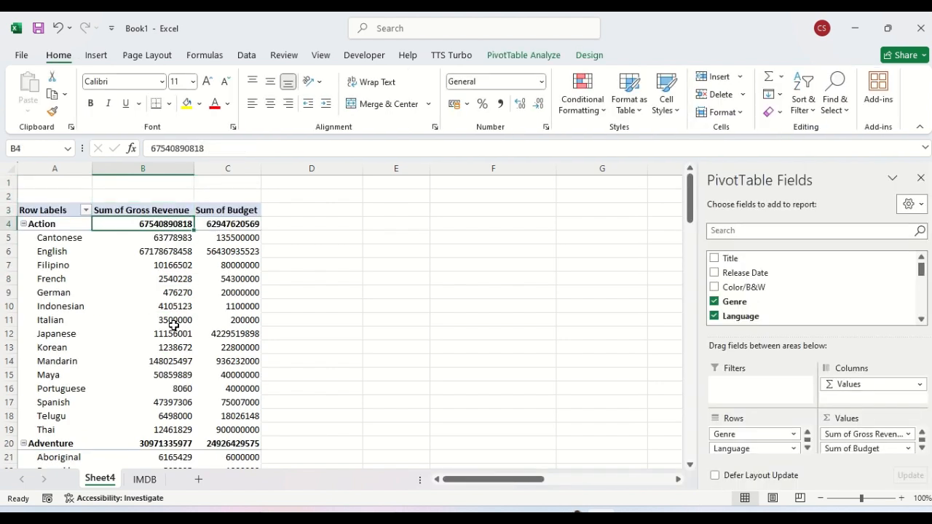
pyautogui.press('Up')
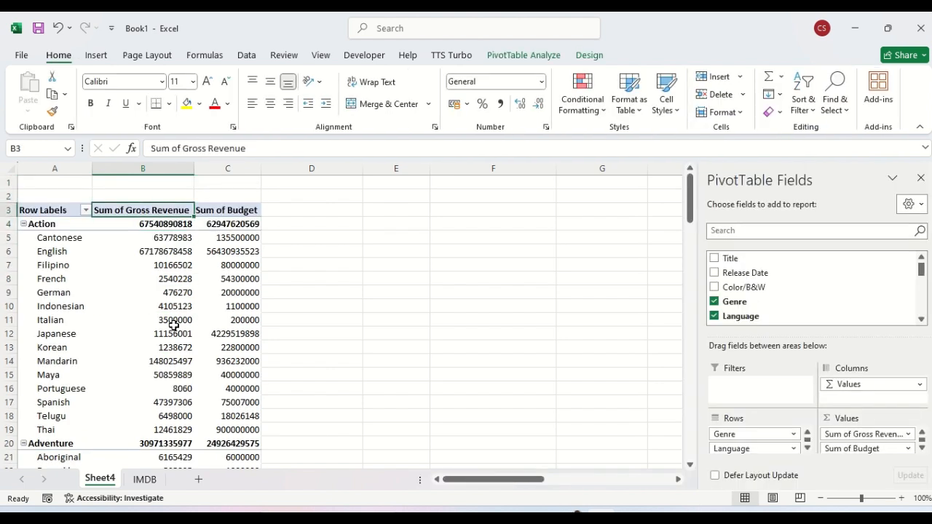
pyautogui.press('Up')
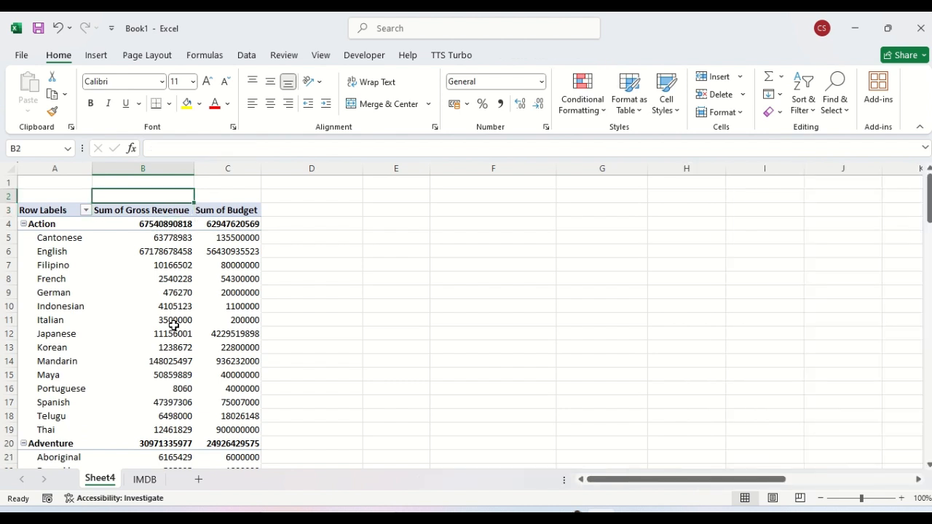
pyautogui.press('Up')
pyautogui.press('Down')
pyautogui.press('Down')
pyautogui.press('Down')
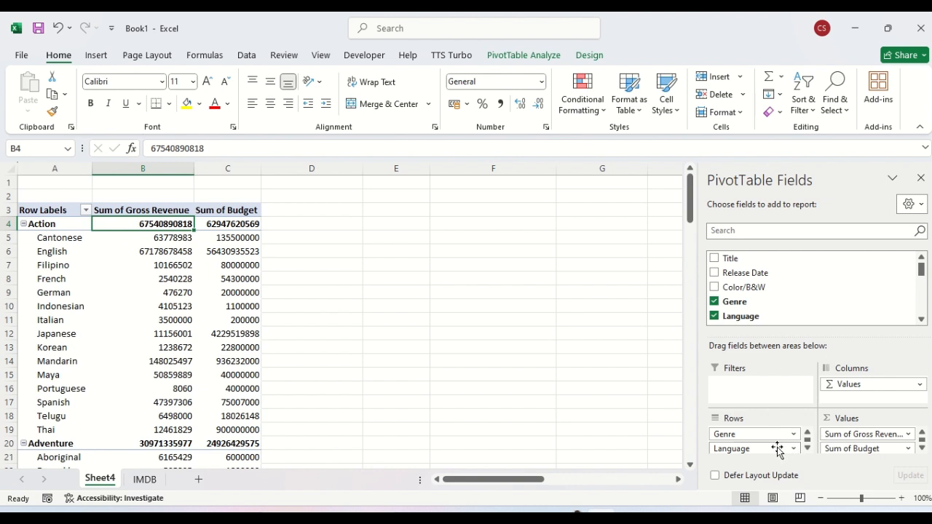
# Remove the Language field from the Rows area and Sum of Budget from the Values area.
pyautogui.moveTo(772, 451); pyautogui.dragTo(732, 271)
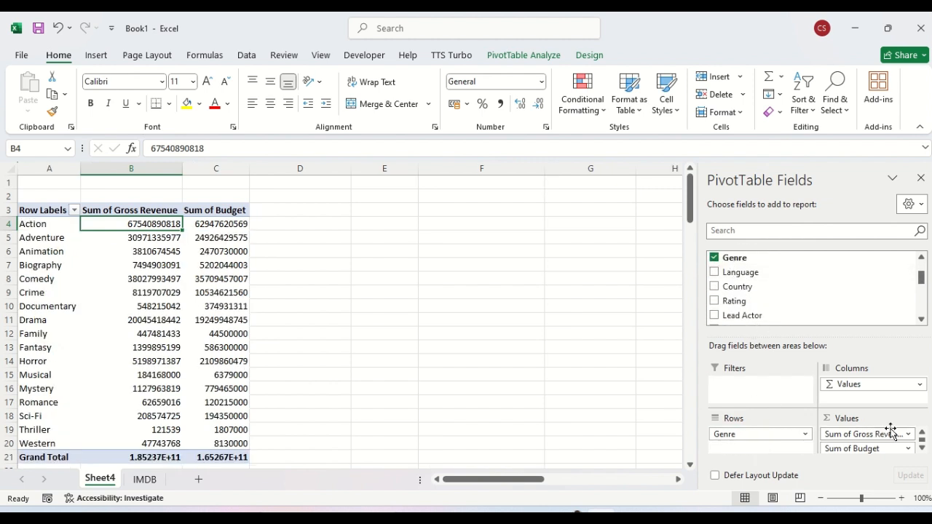
pyautogui.moveTo(869, 447); pyautogui.dragTo(760, 285)
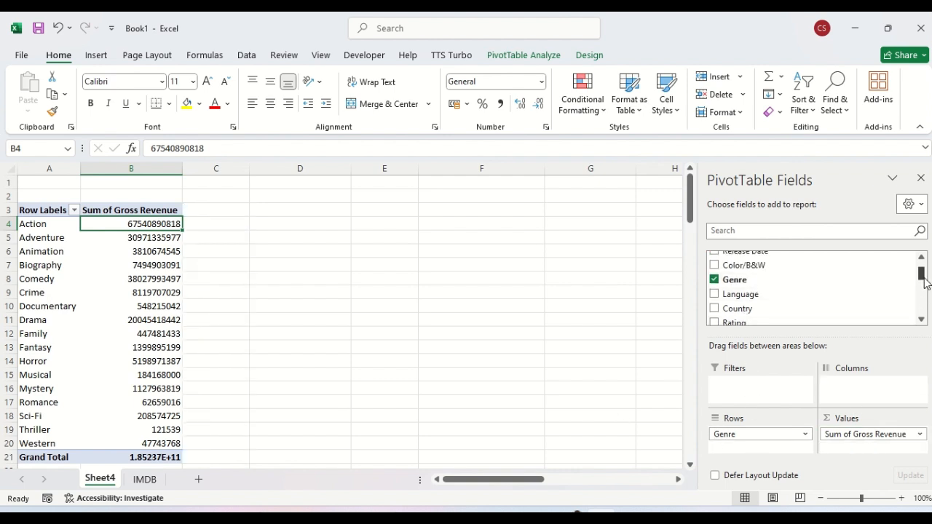
# Try the Country field in the PivotTable's Columns area and move it beneath Genre in the Rows area.
pyautogui.moveTo(922, 275); pyautogui.dragTo(922, 218)
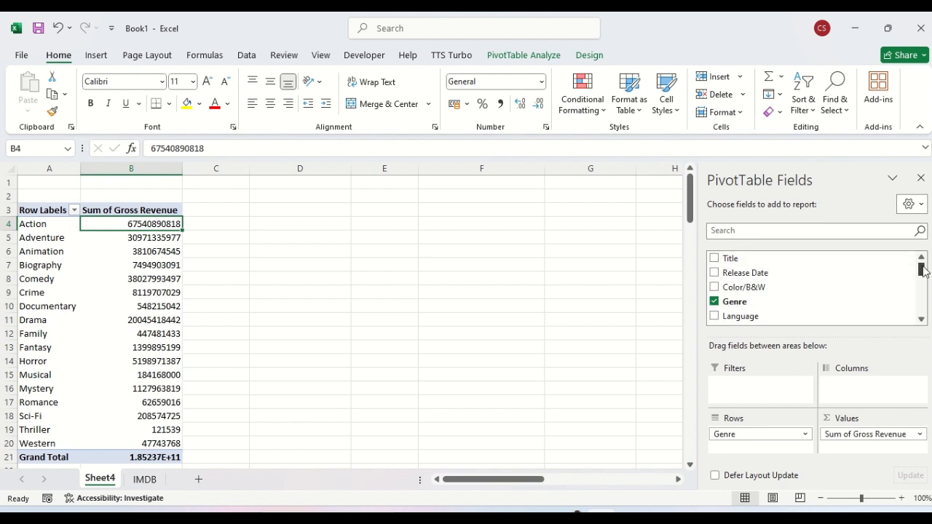
pyautogui.scroll(-2, 923, 271)
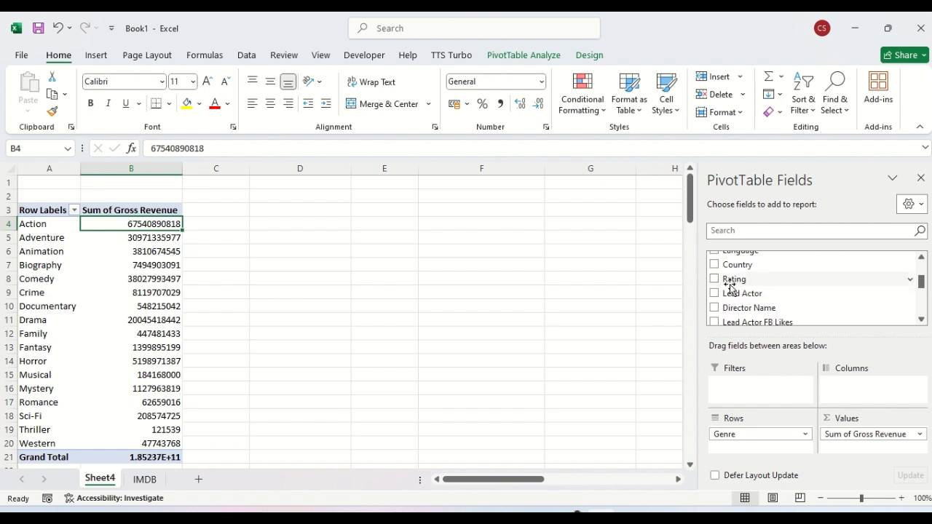
pyautogui.moveTo(734, 271); pyautogui.dragTo(850, 391)
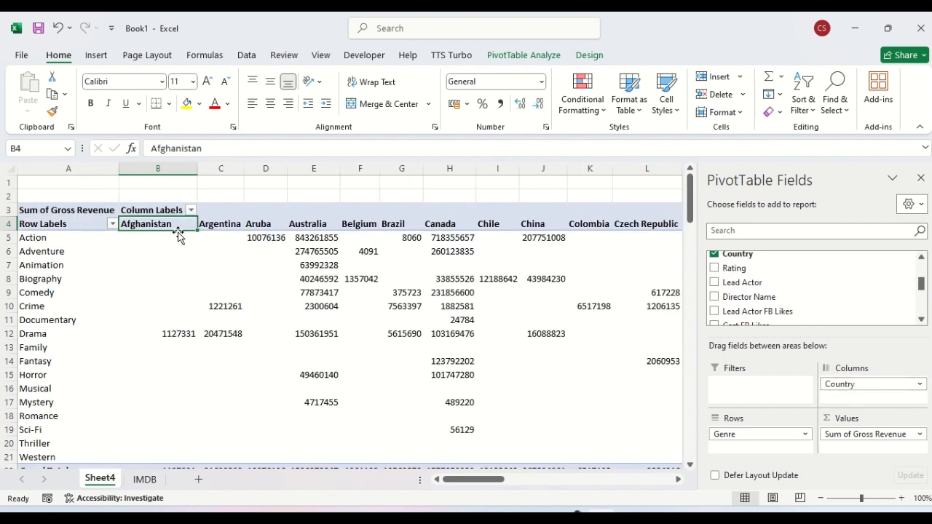
pyautogui.click(29, 240)
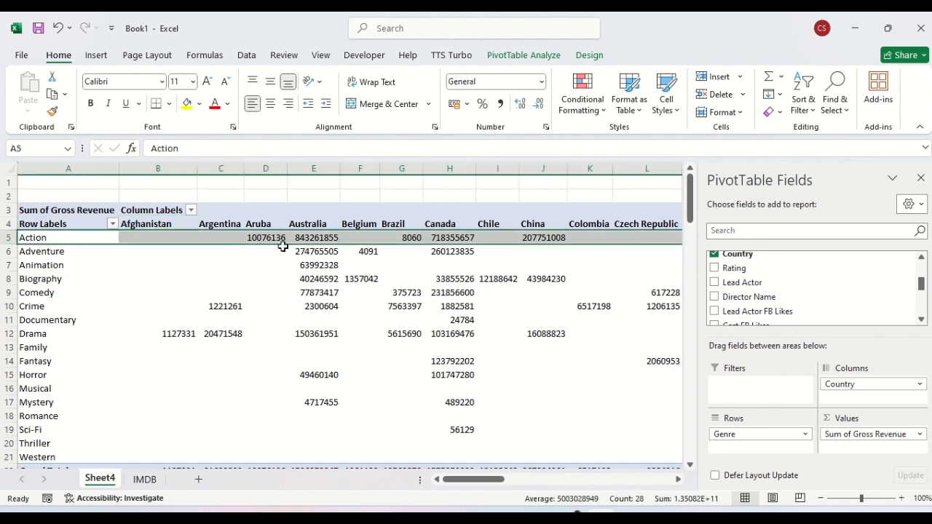
pyautogui.press('Right')
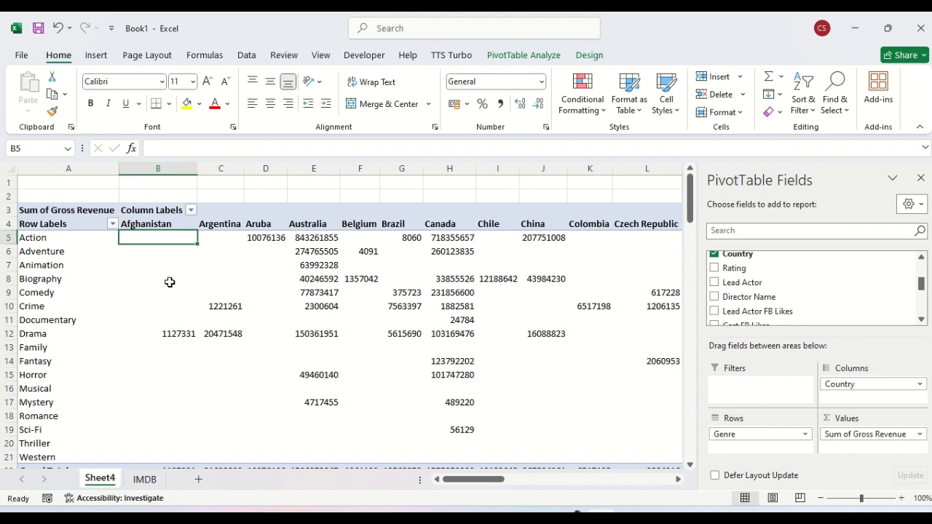
pyautogui.moveTo(855, 381); pyautogui.dragTo(732, 449)
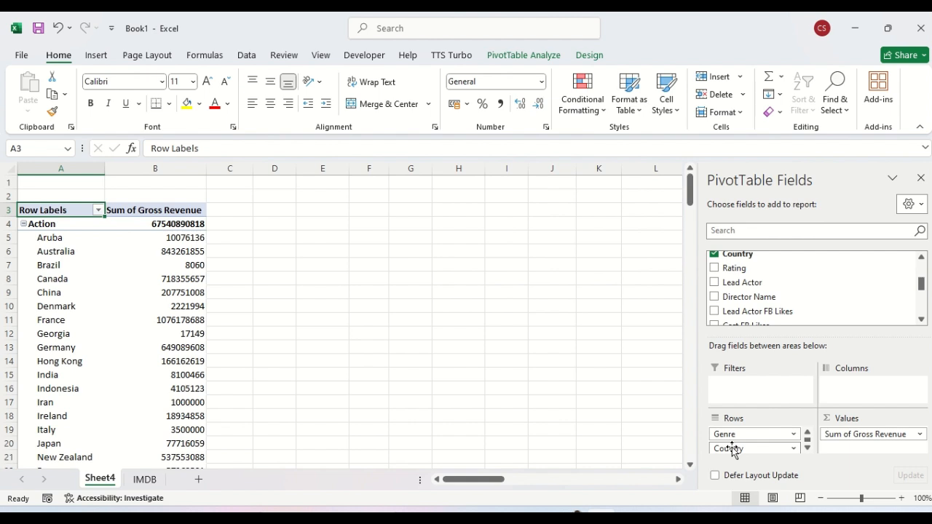
# Examine the countries nested under the Action genre down to USA and return to the first cell of the sheet.
pyautogui.click(55, 251)
pyautogui.press('Down')
pyautogui.press('Down')
pyautogui.press('Down')
pyautogui.press('Down')
pyautogui.press('Down')
pyautogui.press('Down')
pyautogui.press('Down')
pyautogui.press('Down')
pyautogui.press('Down')
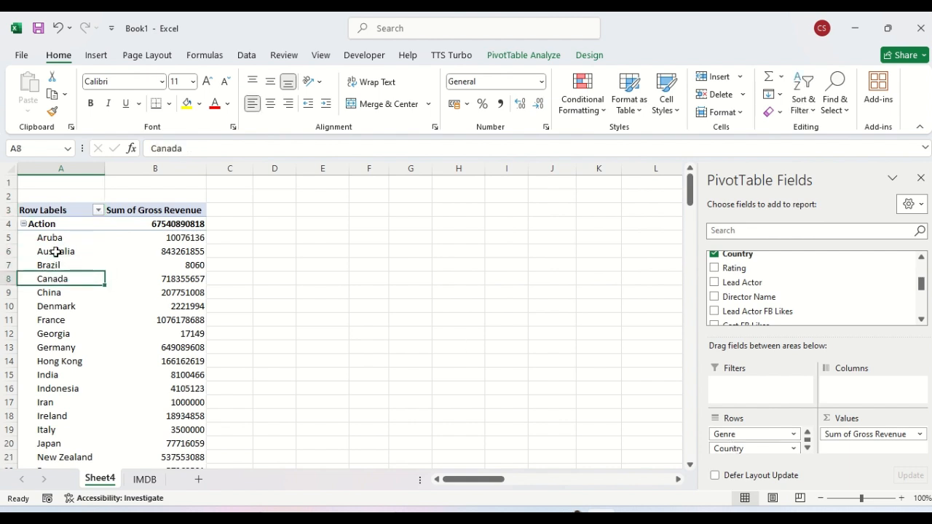
pyautogui.press('Down')
pyautogui.press('Down')
pyautogui.press('Down')
pyautogui.press('Down')
pyautogui.press('Down')
pyautogui.press('Down')
pyautogui.press('Down')
pyautogui.press('Down')
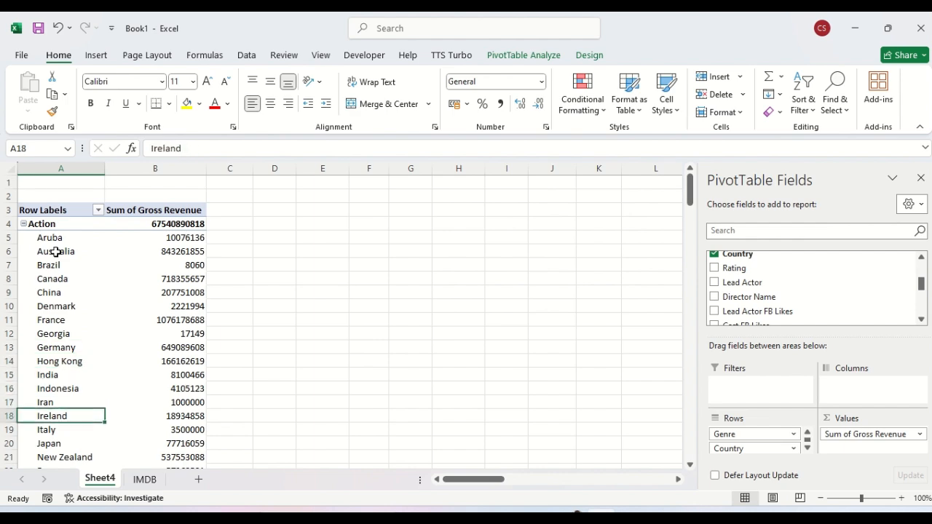
pyautogui.press('Down')
pyautogui.press('Down')
pyautogui.press('Down')
pyautogui.press('Down')
pyautogui.press('Down')
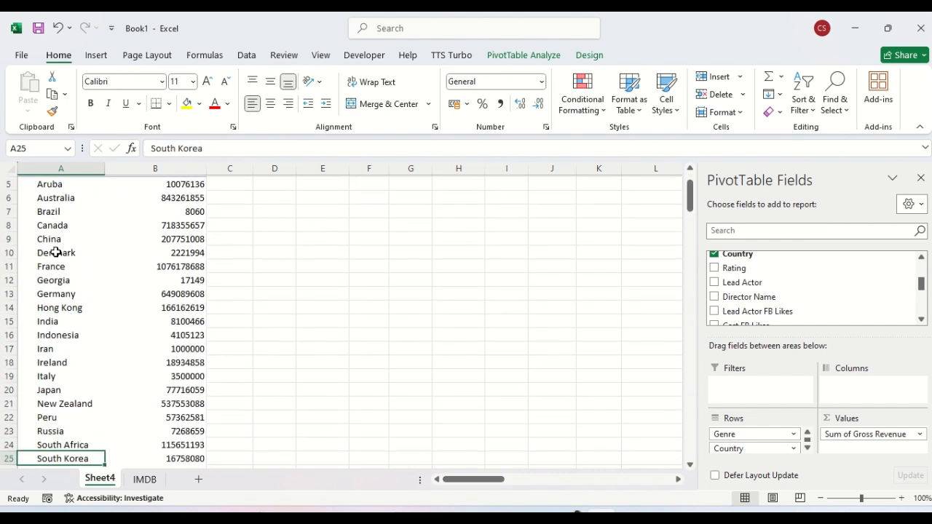
pyautogui.press('Down')
pyautogui.press('Down')
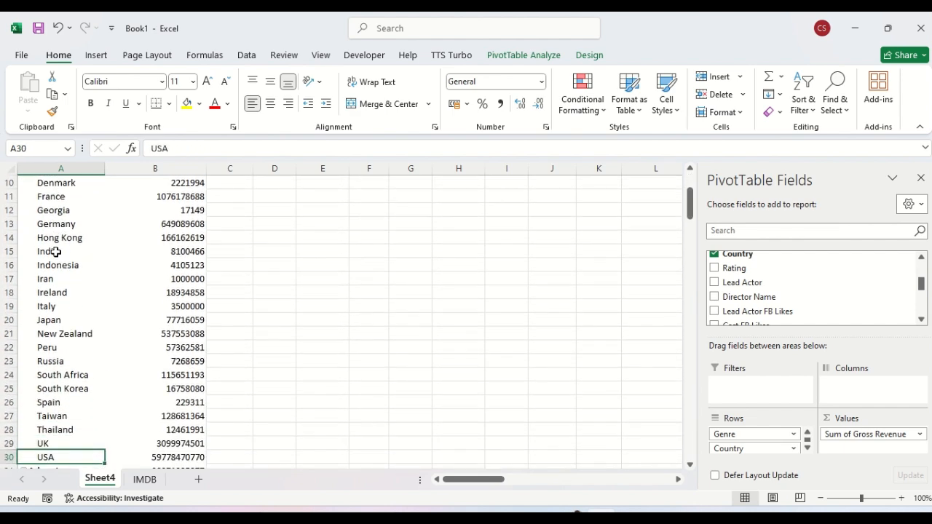
pyautogui.press('Up')
pyautogui.press('Up')
pyautogui.press('Up')
pyautogui.press('Up')
pyautogui.press('Up')
pyautogui.press('Up')
pyautogui.press('Up')
pyautogui.press('Up')
pyautogui.press('Up')
pyautogui.press('Up')
pyautogui.press('Up')
pyautogui.hotkey('ctrl', 'Up')
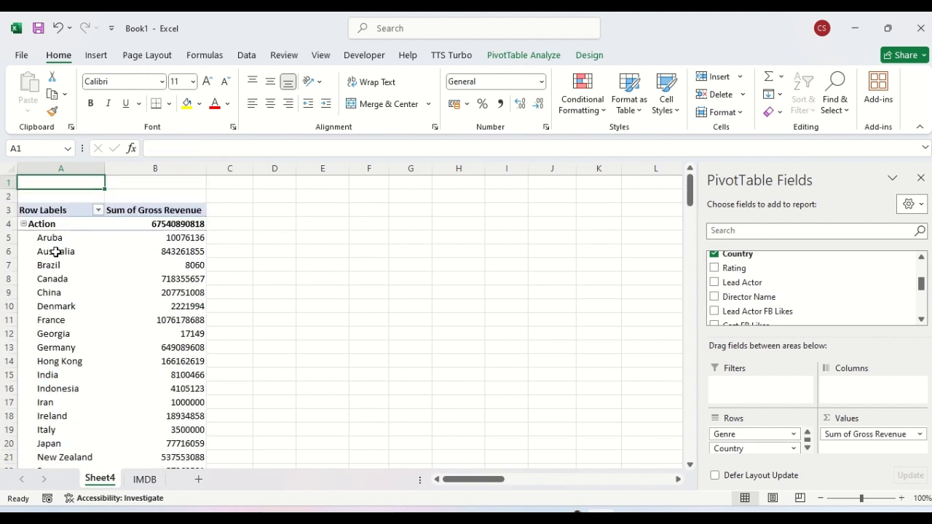
pyautogui.press('Up')
pyautogui.press('Up')
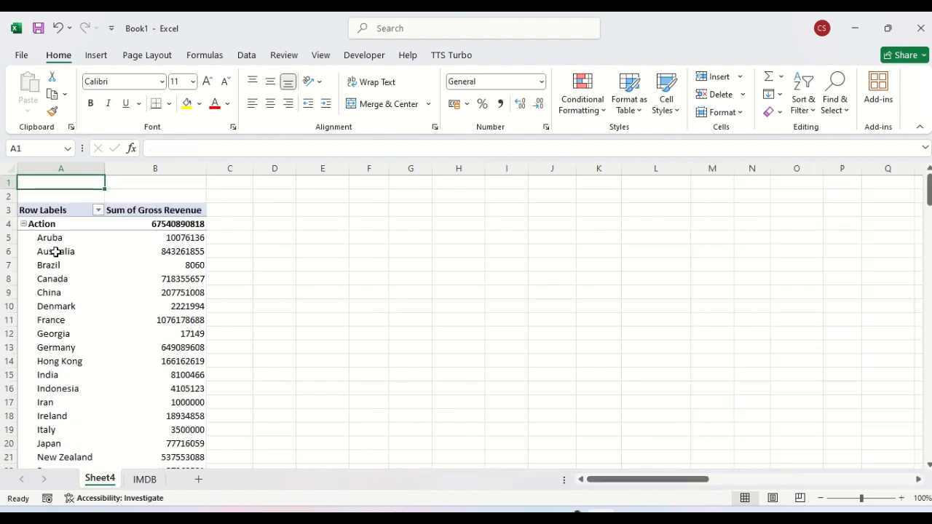
# Review the first countries under the Action genre down to China and select the Aruba row.
pyautogui.press('Down')
pyautogui.press('Down')
pyautogui.press('Down')
pyautogui.press('Down')
pyautogui.press('Down')
pyautogui.press('Down')
pyautogui.press('Down')
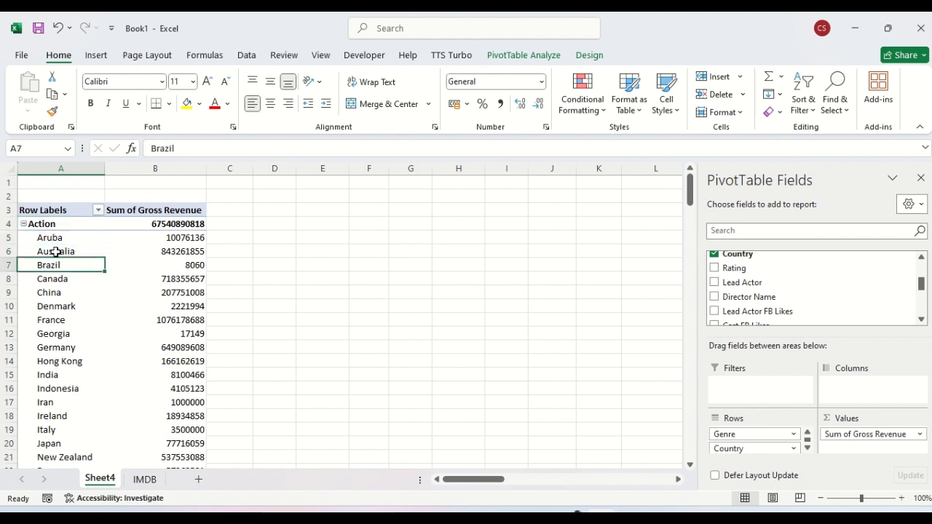
pyautogui.press('Down')
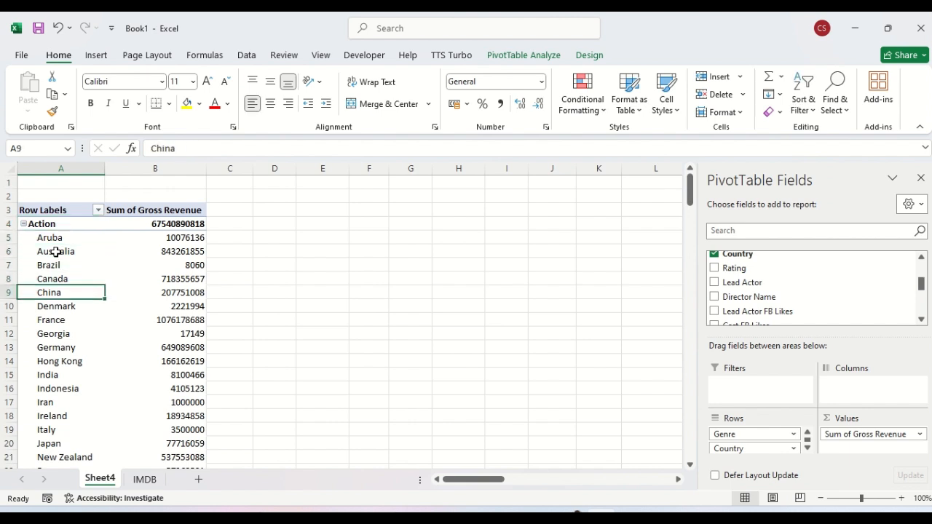
pyautogui.press('Up')
pyautogui.press('Up')
pyautogui.press('Up')
pyautogui.press('Up')
pyautogui.press('Up')
pyautogui.press('Up')
pyautogui.press('Up')
pyautogui.press('Up')
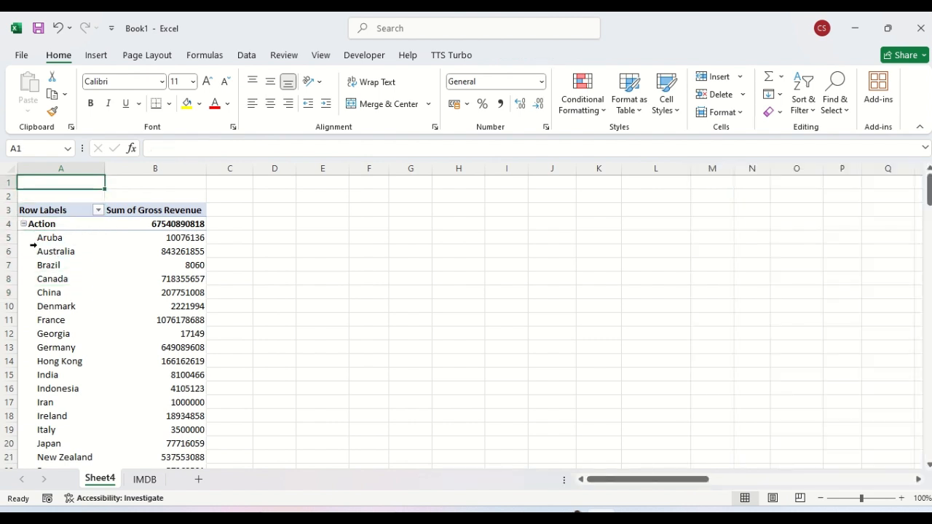
pyautogui.click(32, 244)
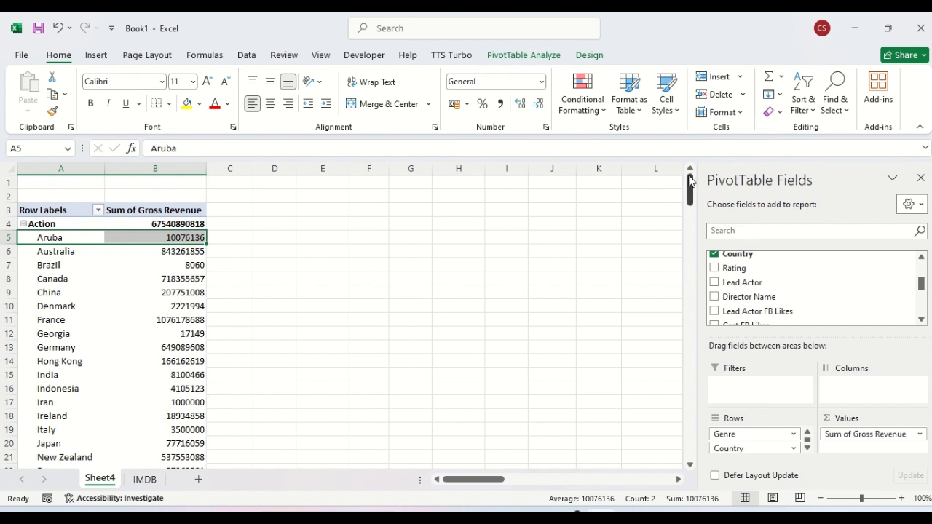
pyautogui.click(735, 235)
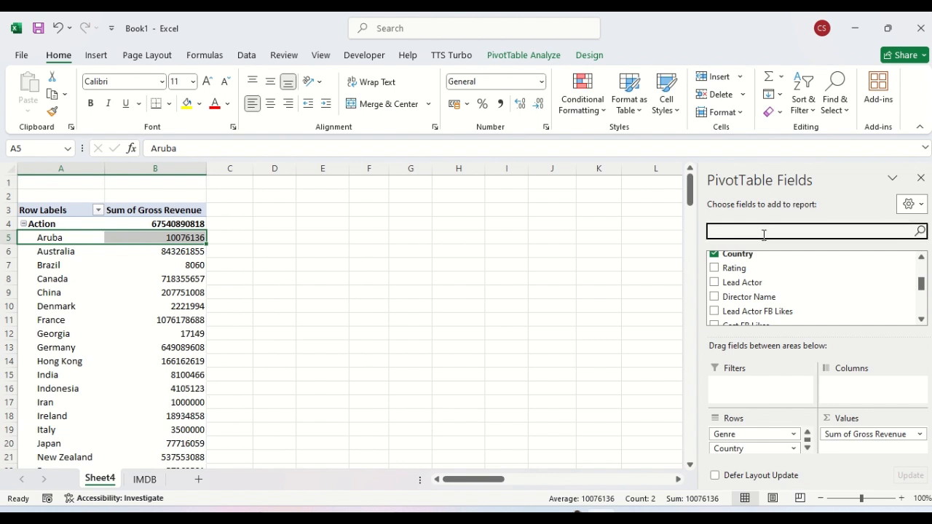
pyautogui.click(628, 288)
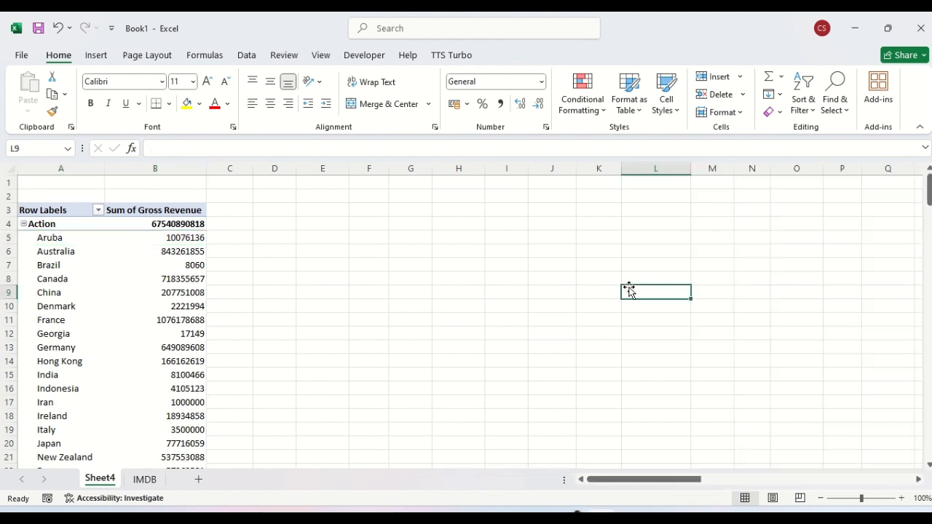
pyautogui.click(128, 284)
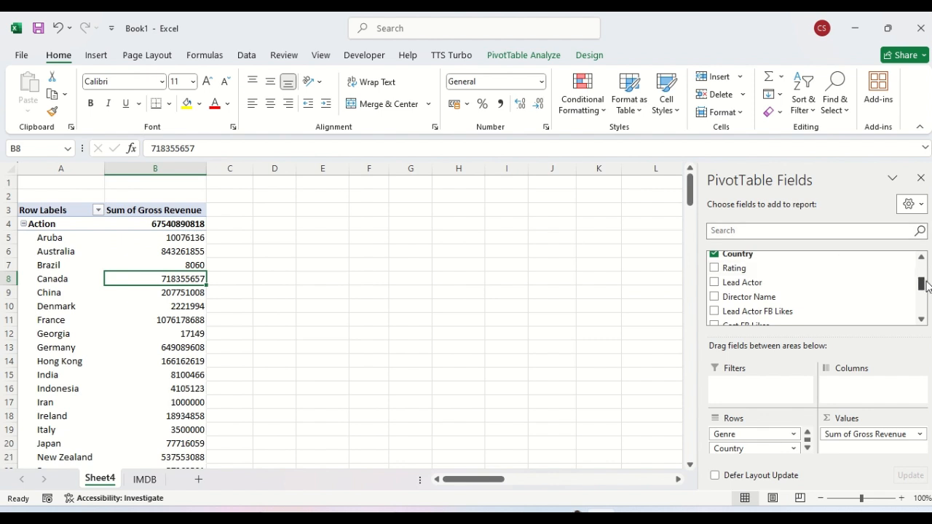
# Search the PivotTable field list for "bud" and add the Budget field to the Values area.
pyautogui.click(775, 233)
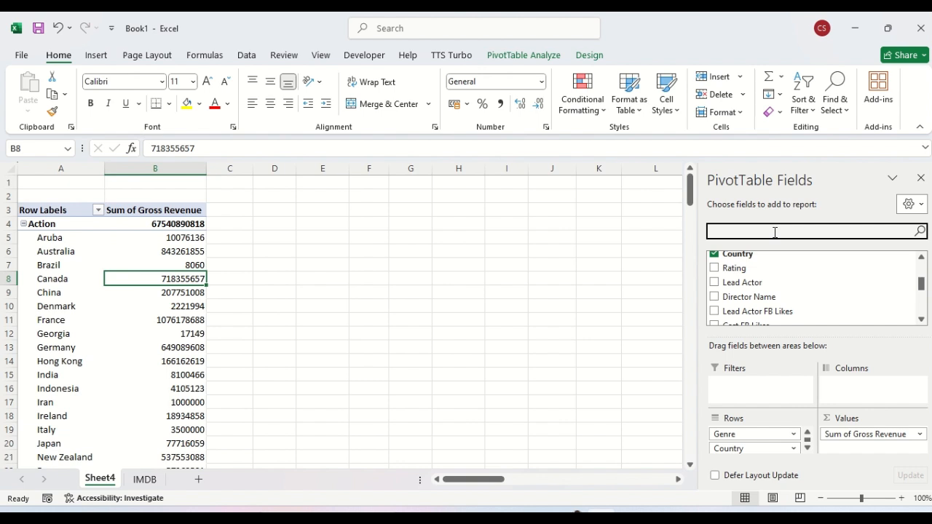
pyautogui.write('bu')
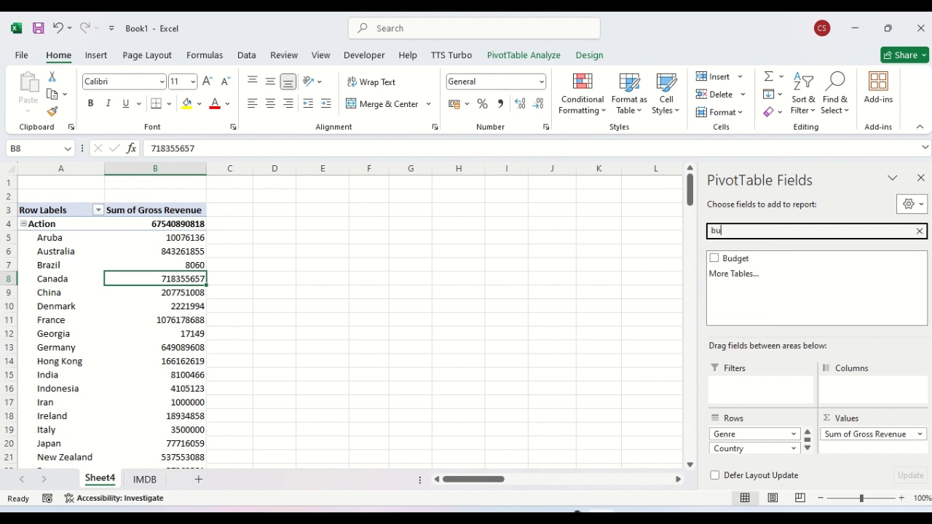
pyautogui.write('dje')
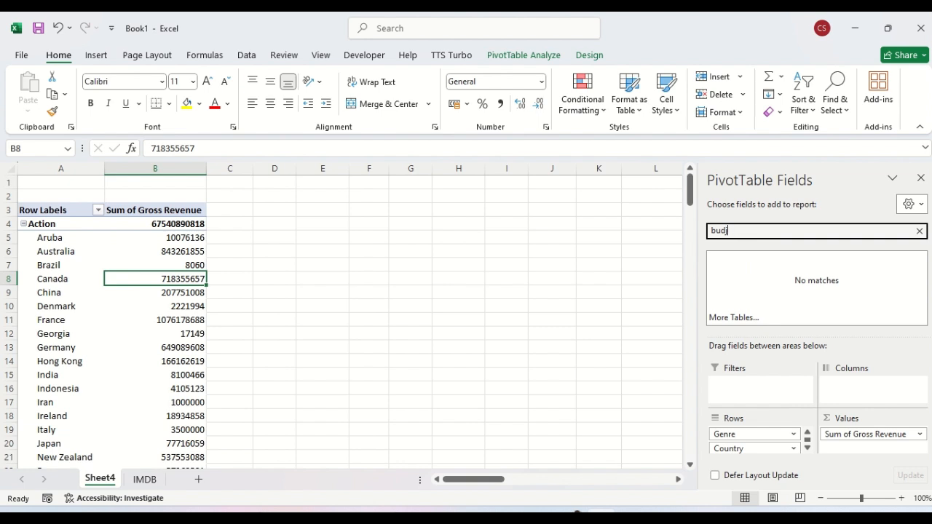
pyautogui.press('BackSpace')
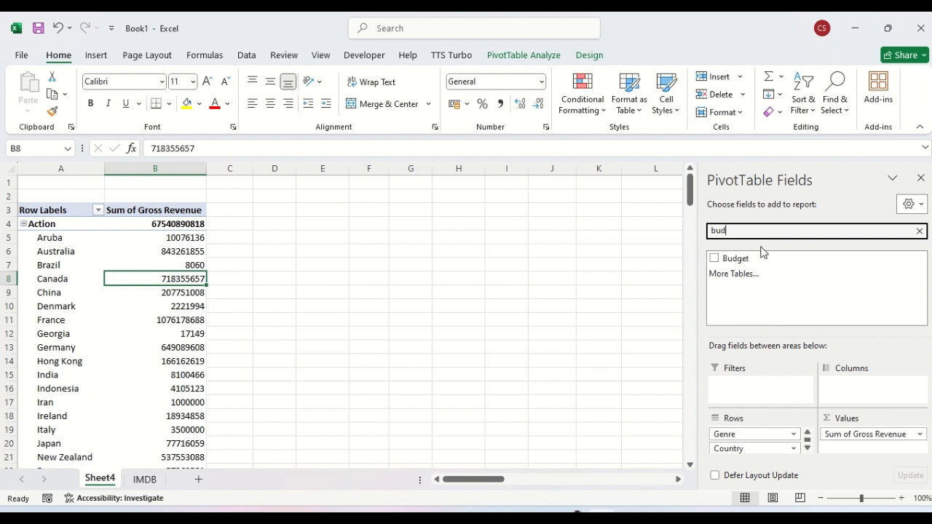
pyautogui.click(714, 259)
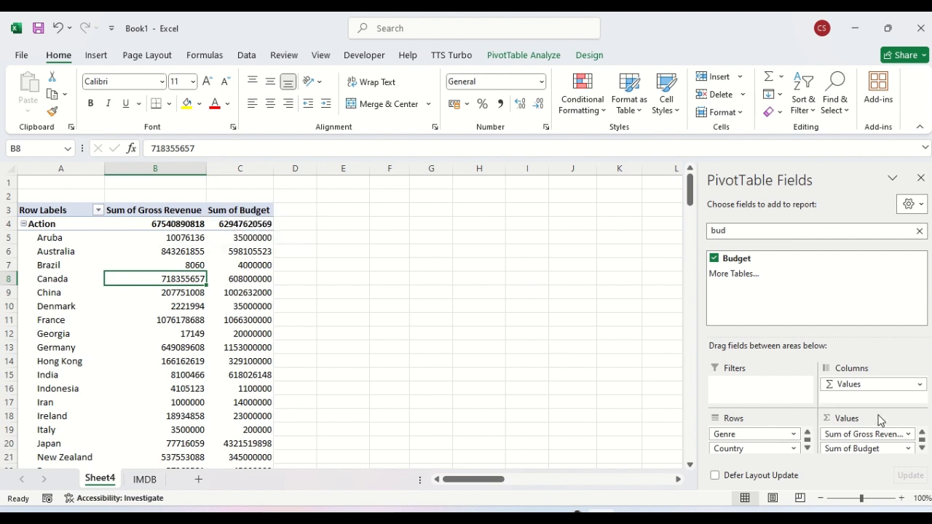
# View the available options for Sum of Gross Revenue in the Values area and dismiss them.
pyautogui.click(908, 435)
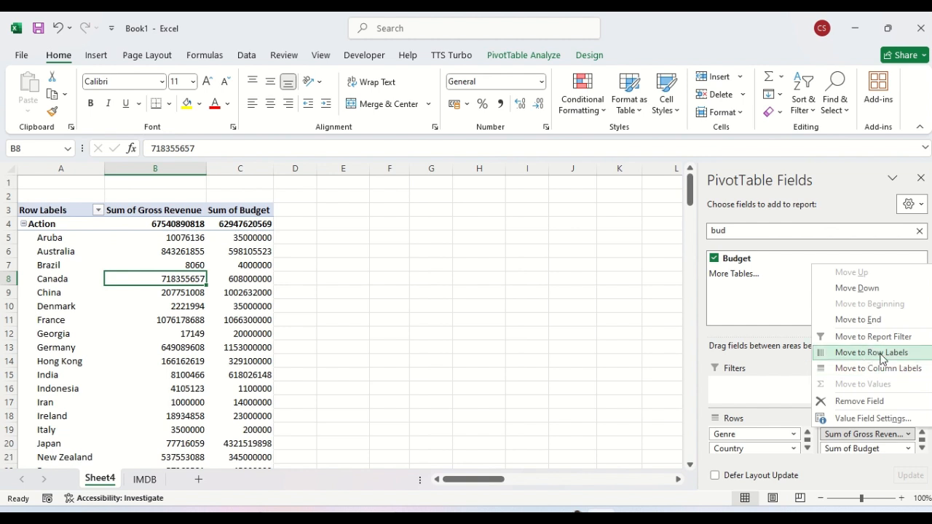
pyautogui.click(554, 362)
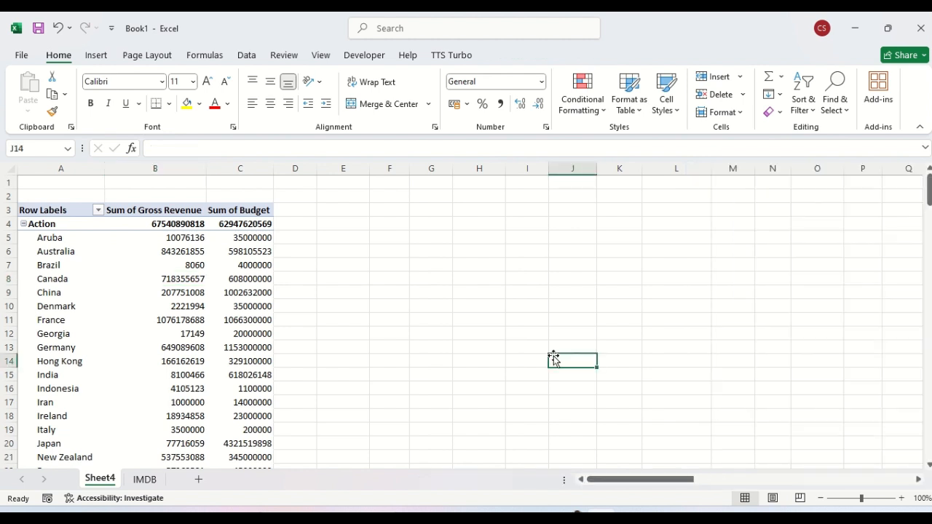
# Reselect a cell in the PivotTable and remove the Genre field from the Rows area.
pyautogui.click(177, 373)
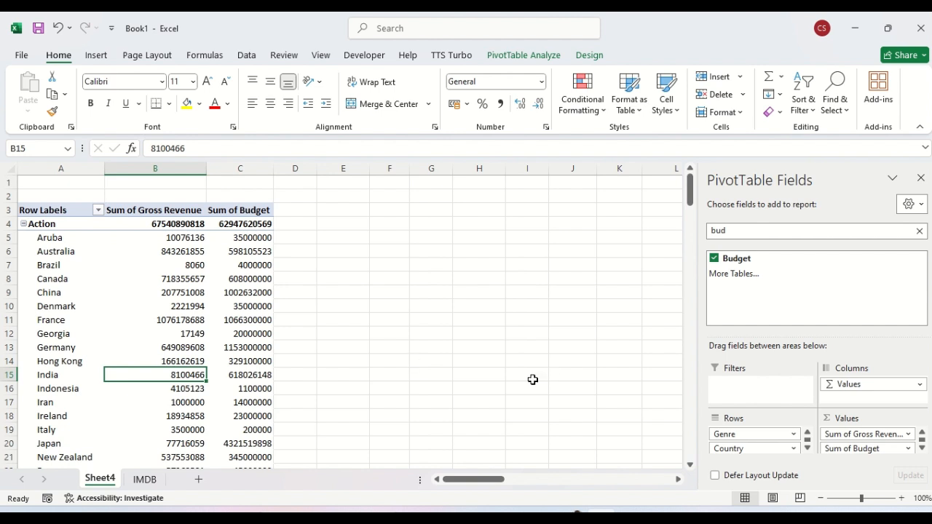
pyautogui.moveTo(744, 436); pyautogui.dragTo(739, 283)
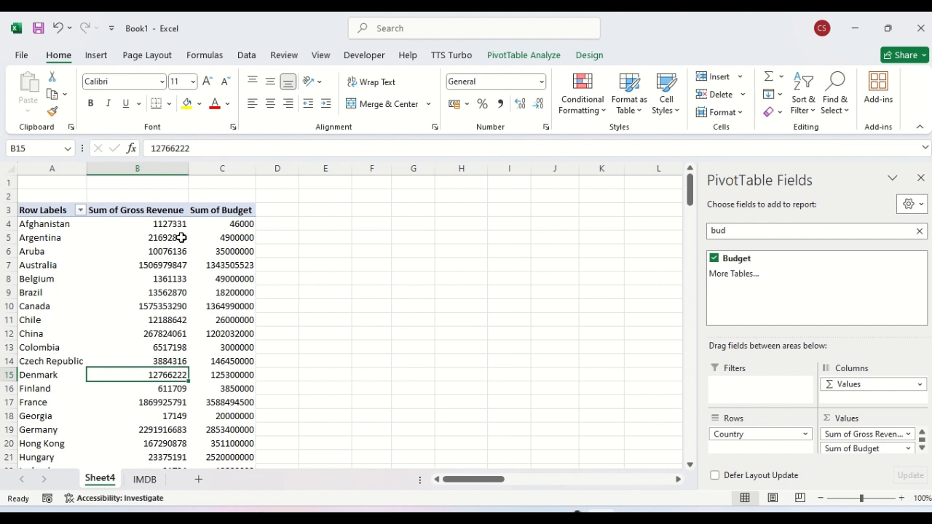
# Filter the PivotTable's row labels to show only Afghanistan.
pyautogui.moveTo(181, 238)
pyautogui.click(81, 212)
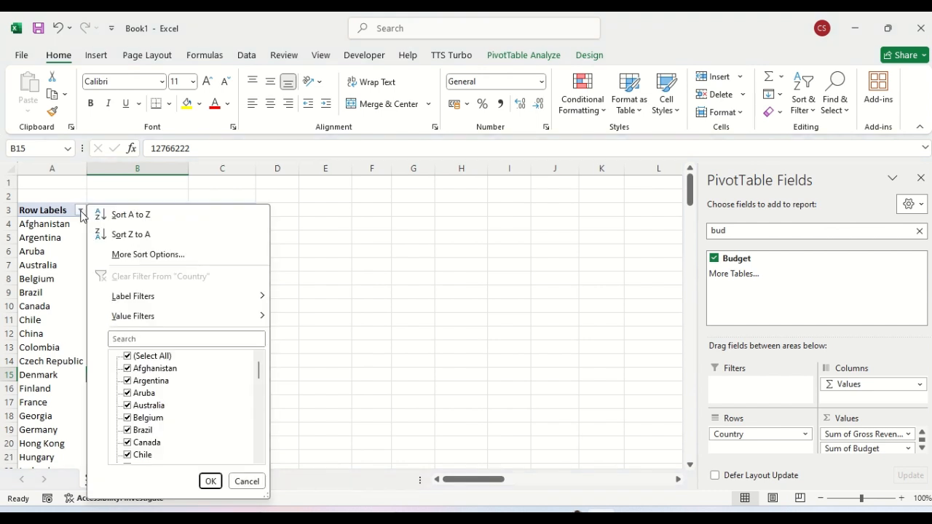
pyautogui.click(127, 370)
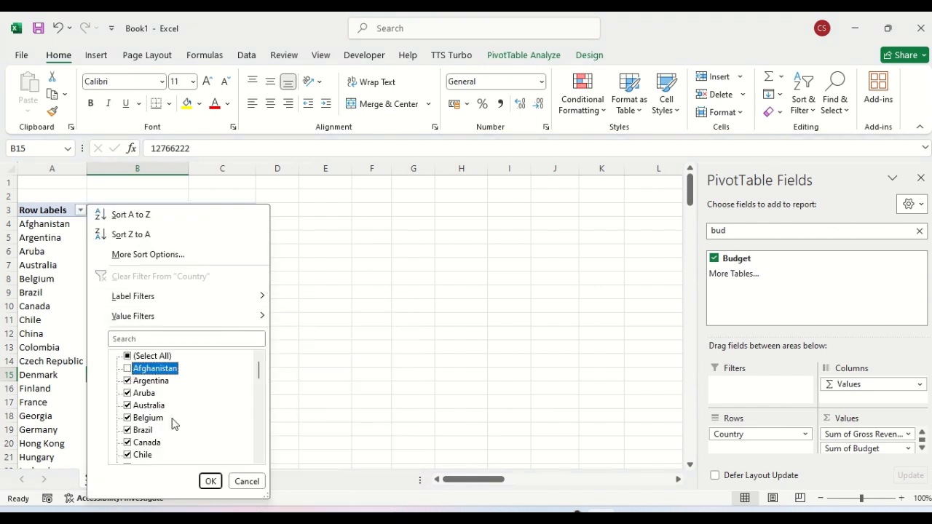
pyautogui.click(128, 356)
pyautogui.click(128, 356)
pyautogui.click(128, 368)
pyautogui.click(209, 481)
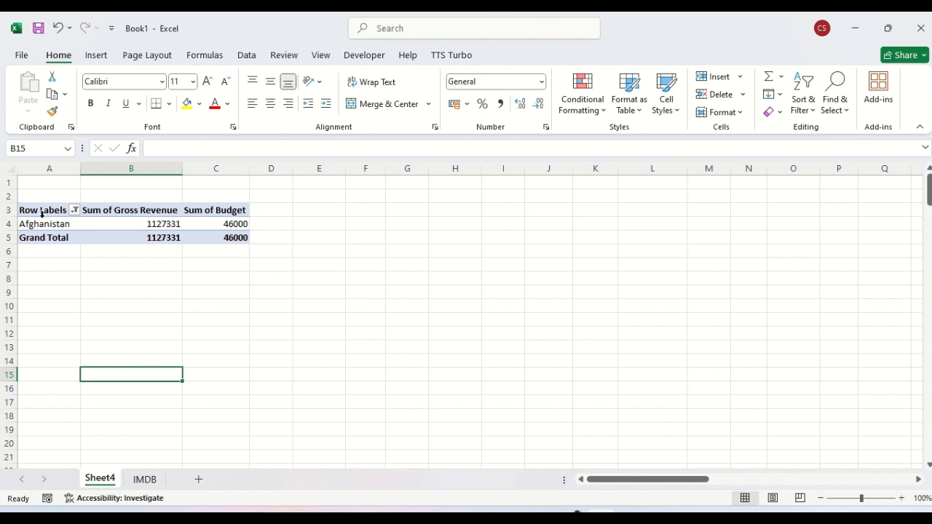
# Set the Row Labels filter to include all countries again.
pyautogui.click(74, 211)
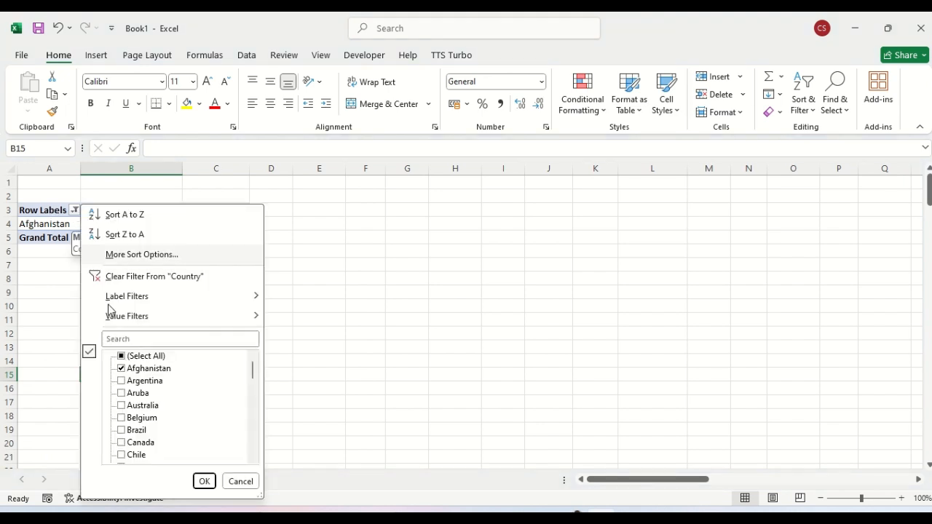
pyautogui.click(121, 356)
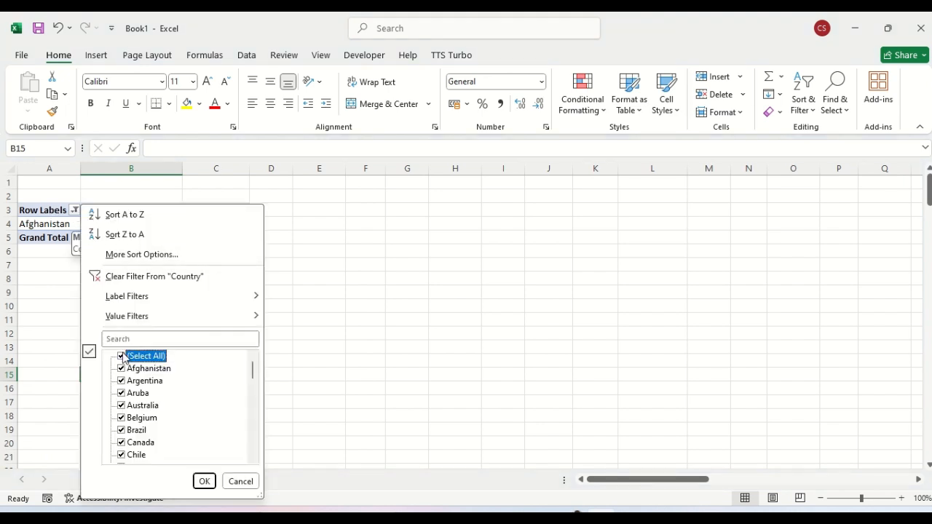
pyautogui.click(204, 481)
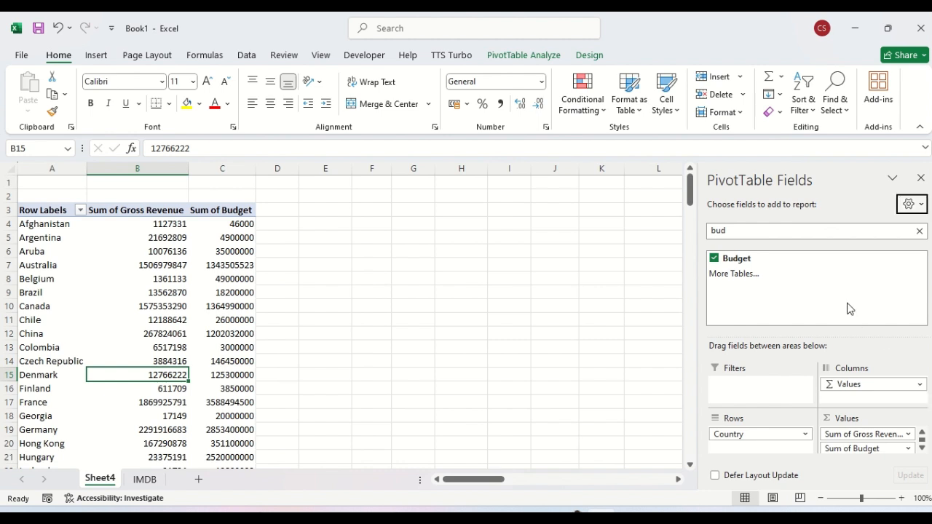
# Clear the PivotTable field list search and add the Color/B&W field to the Filters area.
pyautogui.click(919, 230)
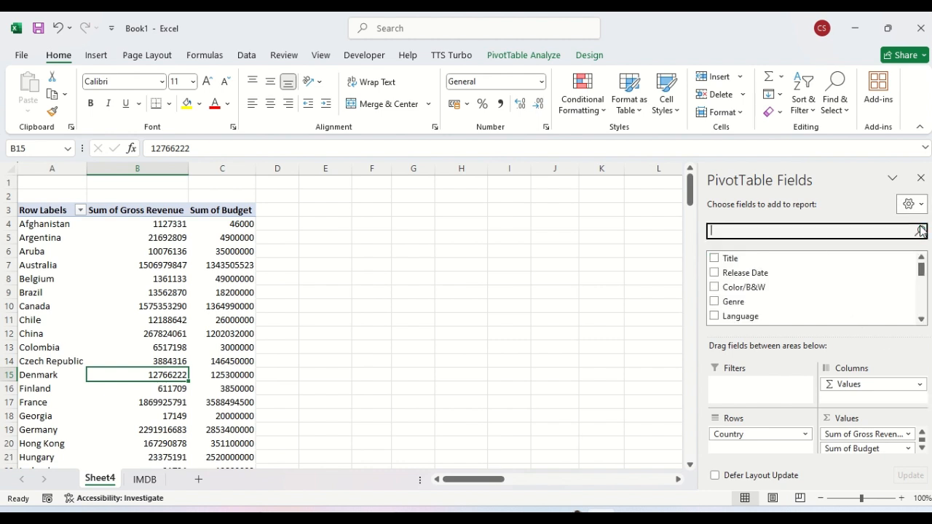
pyautogui.click(739, 291)
pyautogui.moveTo(739, 291); pyautogui.dragTo(740, 397)
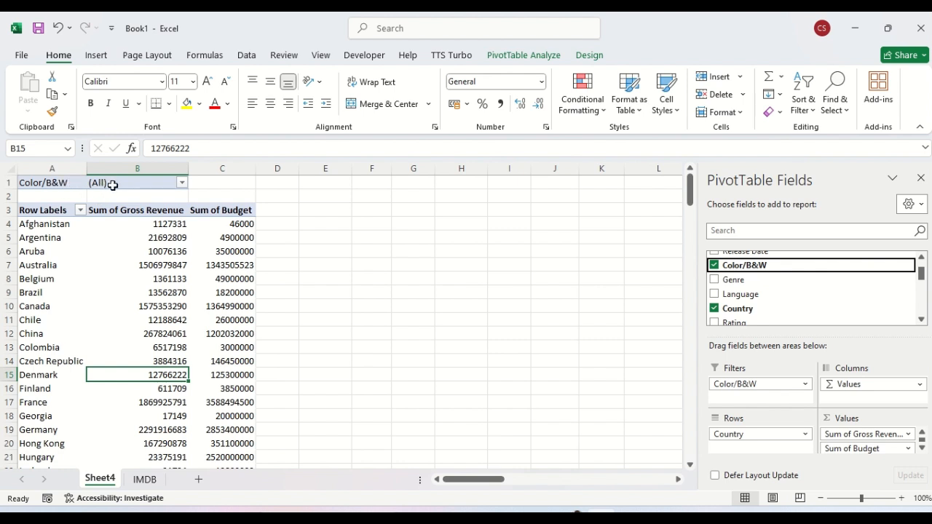
# Filter the PivotTable report by Color/B&W to show only Black and White movies.
pyautogui.click(182, 185)
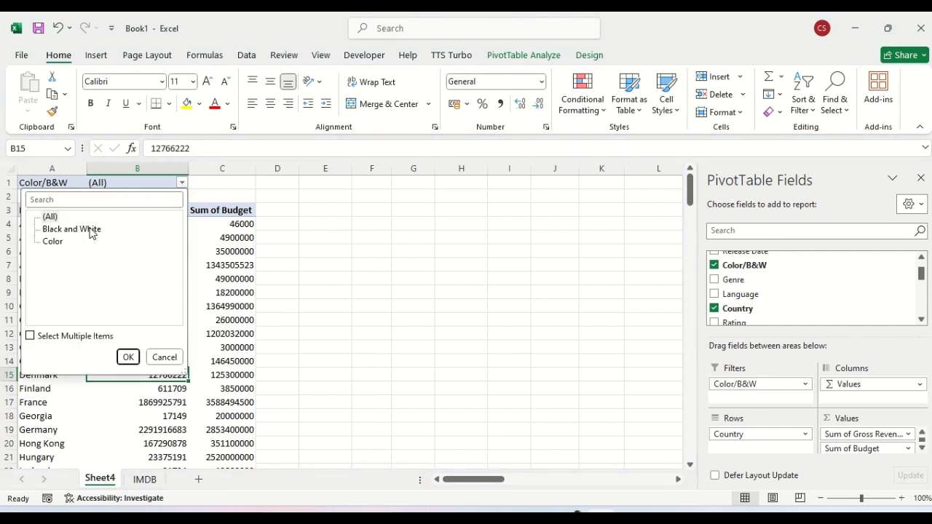
pyautogui.click(63, 231)
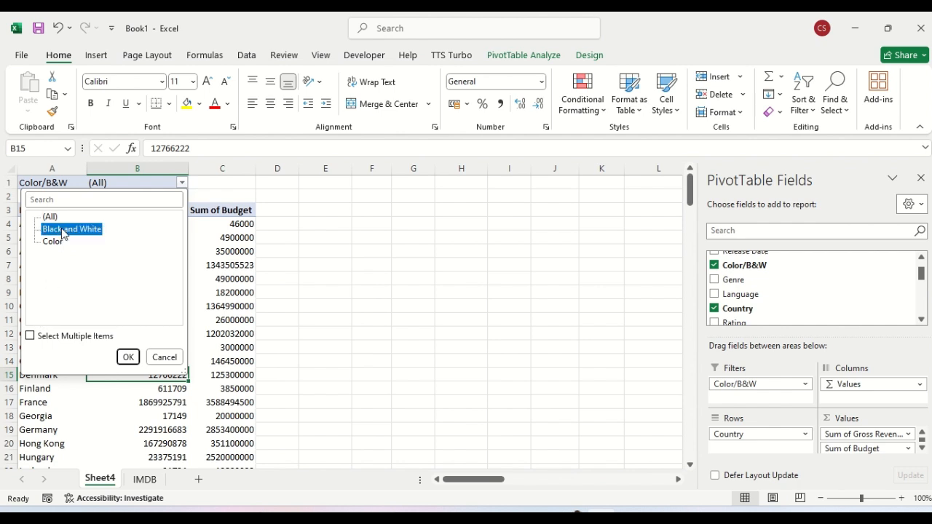
pyautogui.click(128, 357)
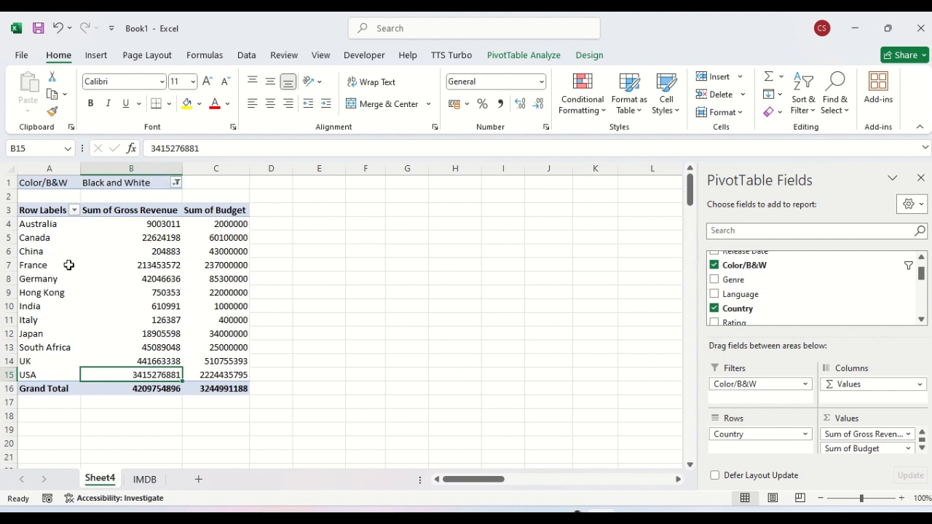
# Switch the Color/B&W report filter to show only Color movies.
pyautogui.click(177, 183)
pyautogui.click(45, 242)
pyautogui.click(124, 359)
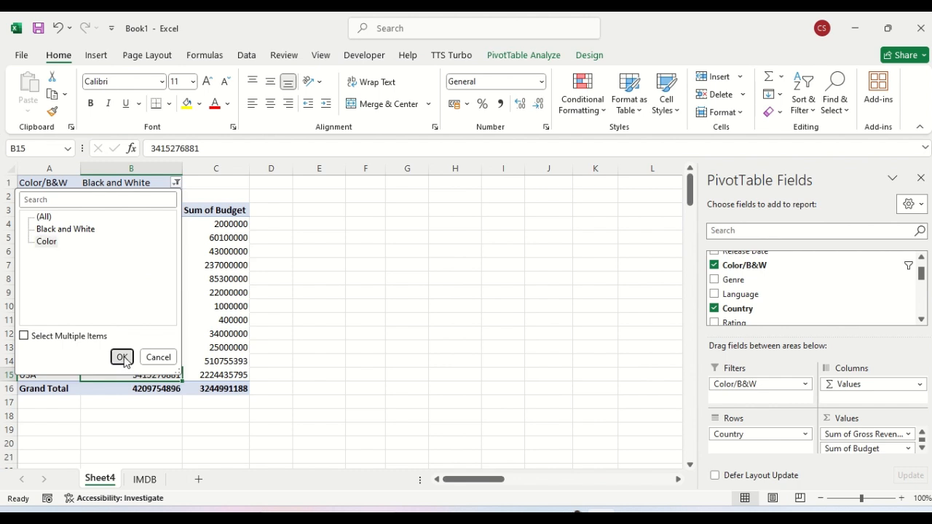
# Allow multiple items in the Color/B&W report filter and include Black and White along with Color.
pyautogui.click(183, 184)
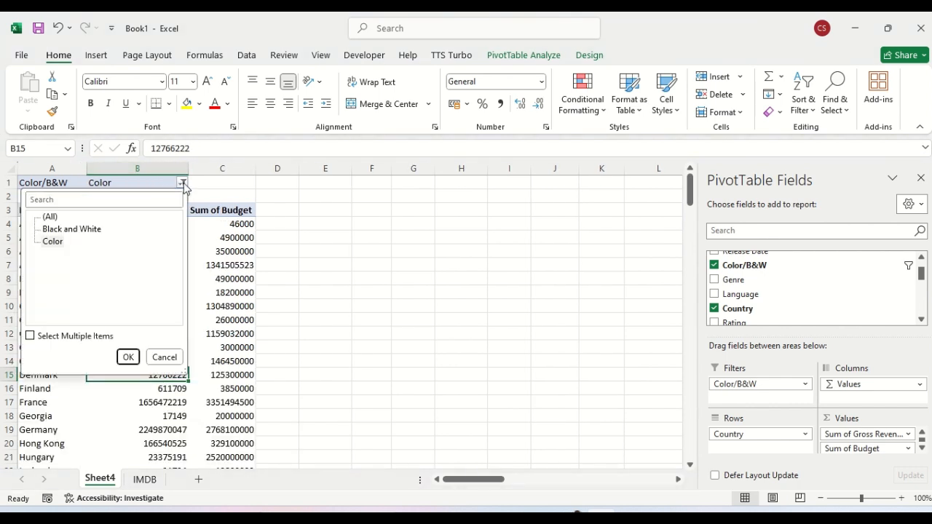
pyautogui.click(30, 335)
pyautogui.click(44, 229)
pyautogui.click(128, 356)
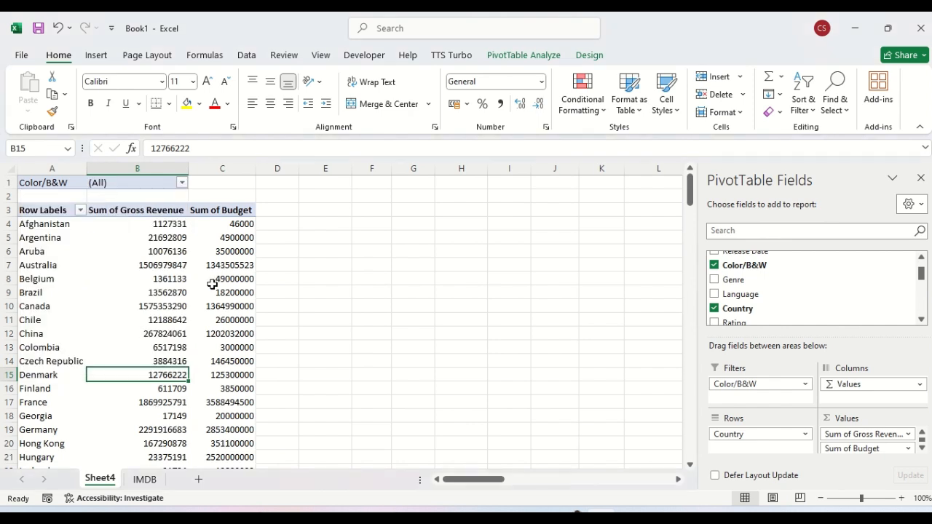